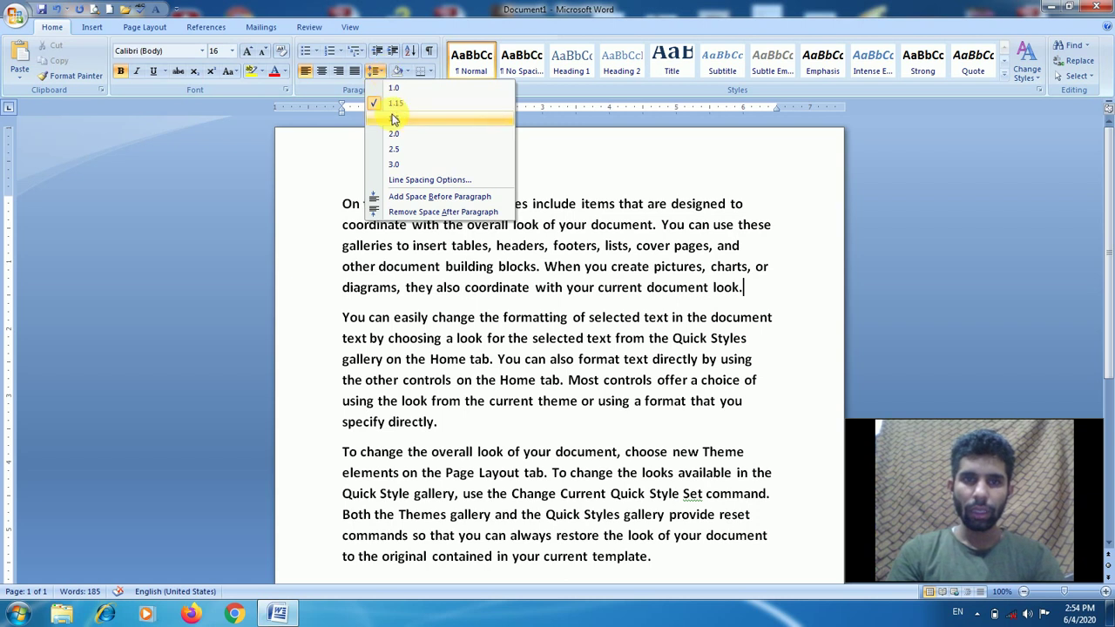
Step: Try adding space before the first paragraph, and undo the change
click(446, 197)
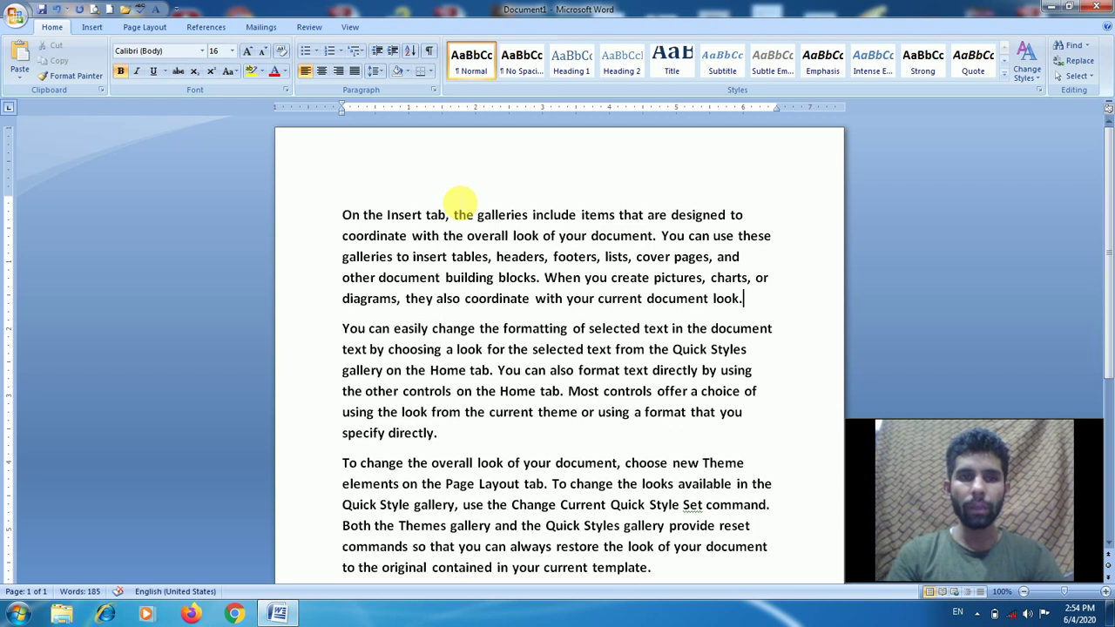
key(ctrl+z)
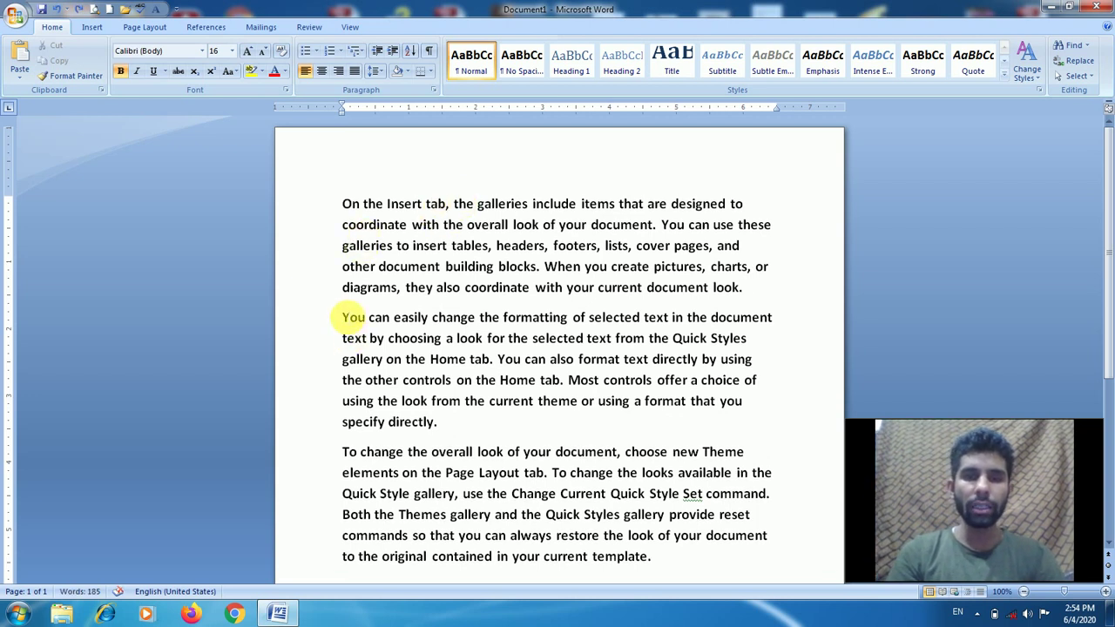
Step: Add space before the second paragraph and remove the space after it
click(377, 72)
click(402, 196)
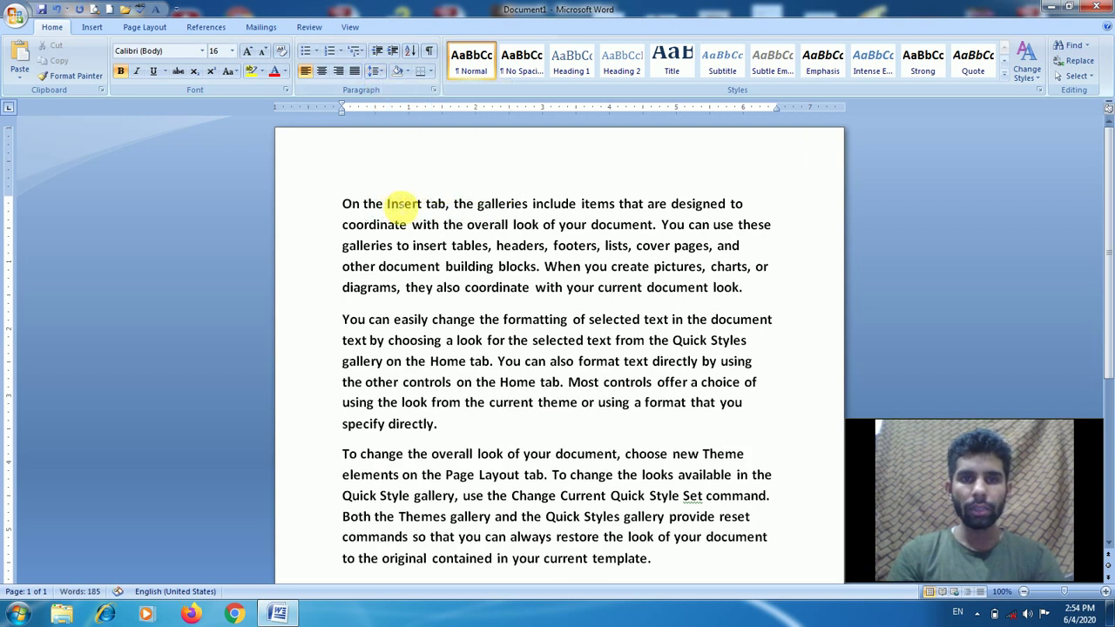
click(377, 71)
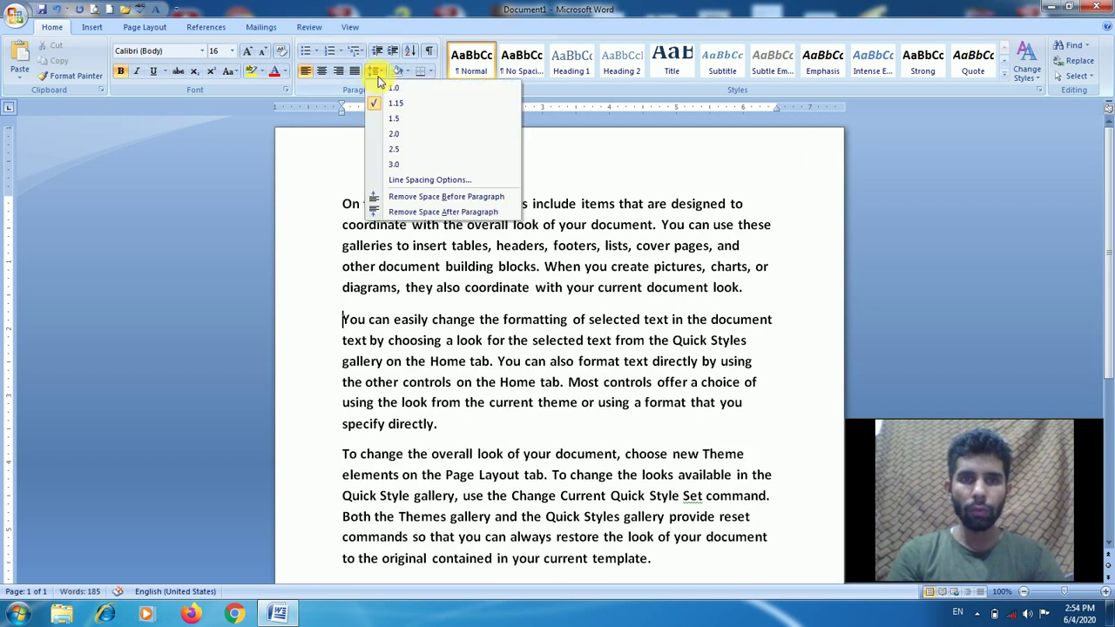
click(393, 213)
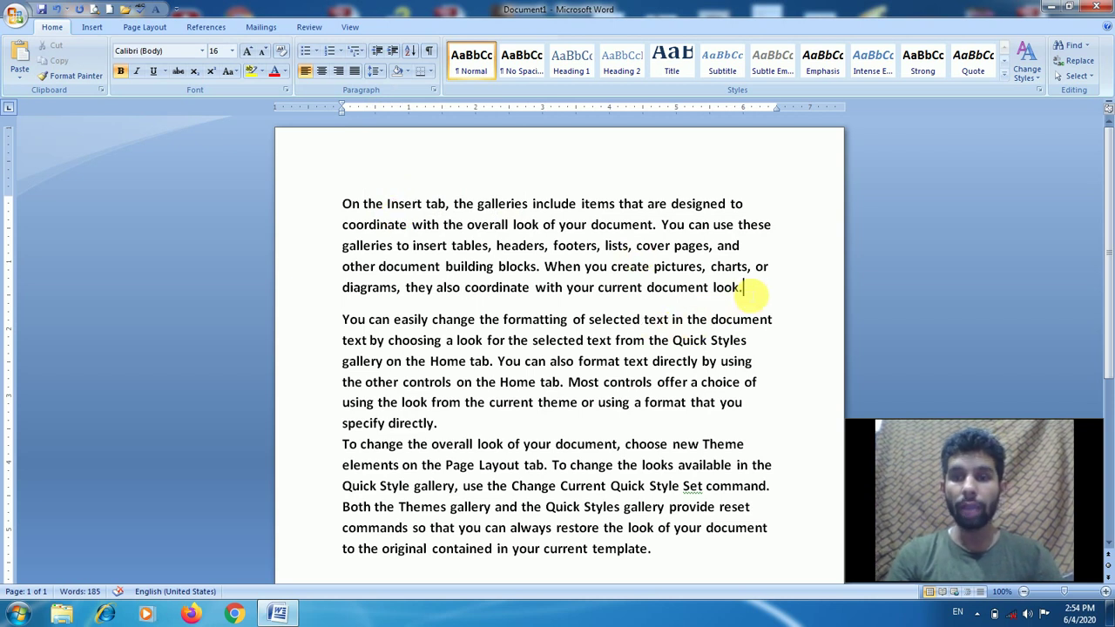
click(377, 71)
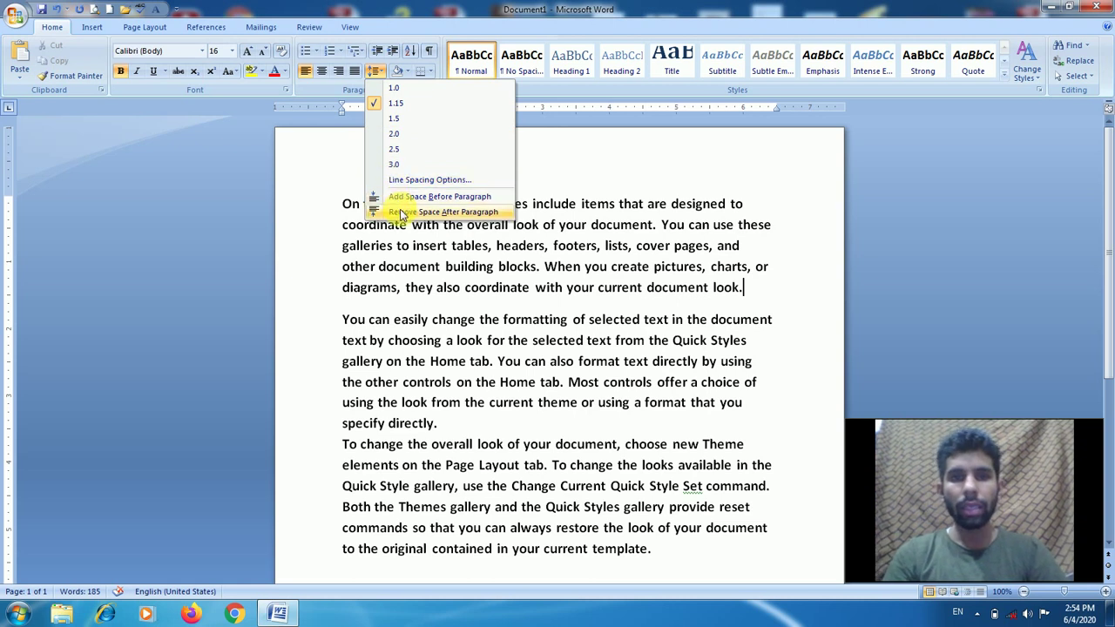
key(Escape)
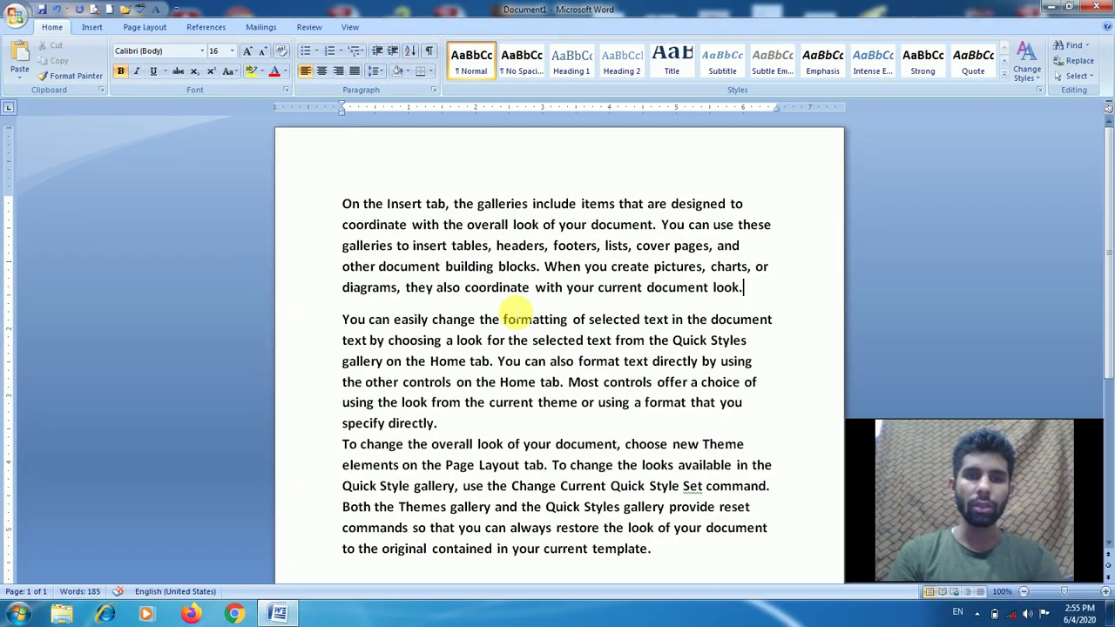
Step: Replace all the text in the document with the word "shading"
key(ctrl+a)
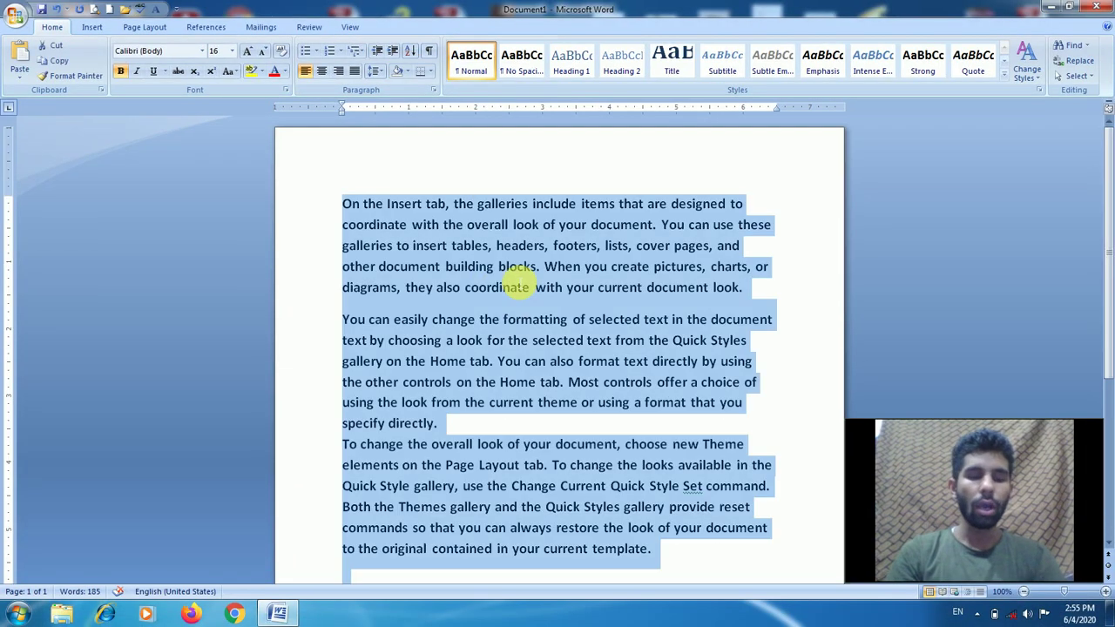
key(Delete)
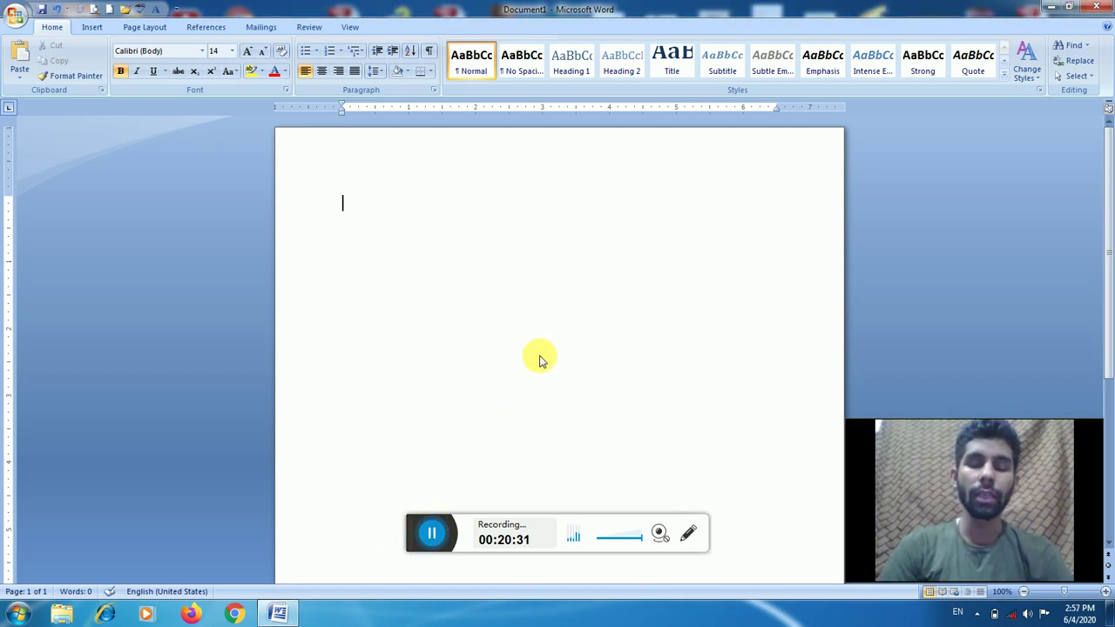
text(sa)
key(BackSpace)
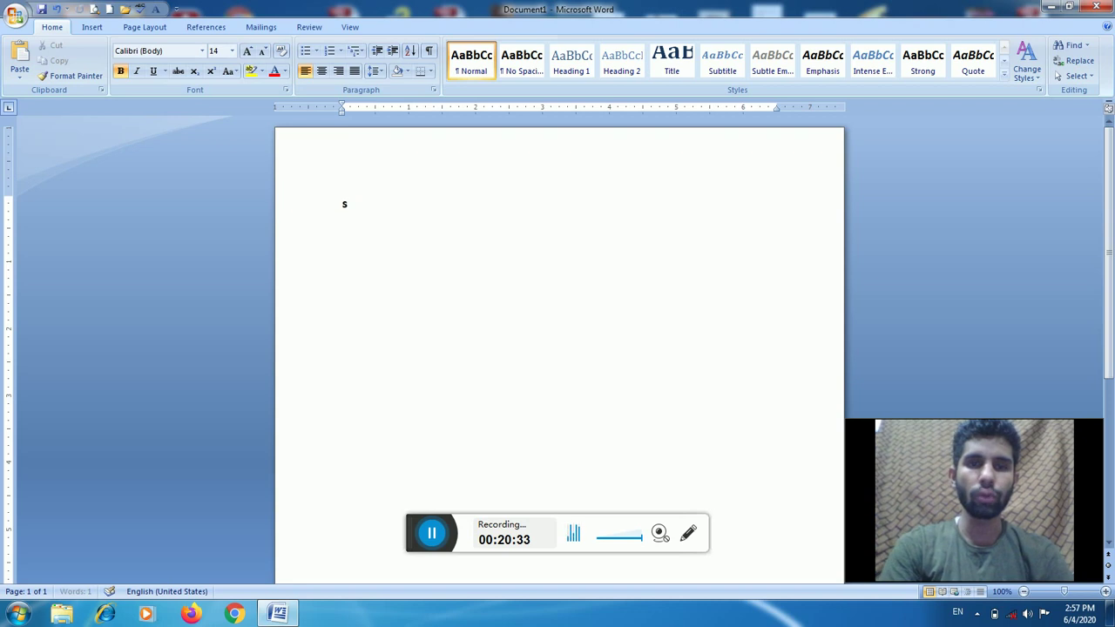
text(a)
key(BackSpace)
text(hading)
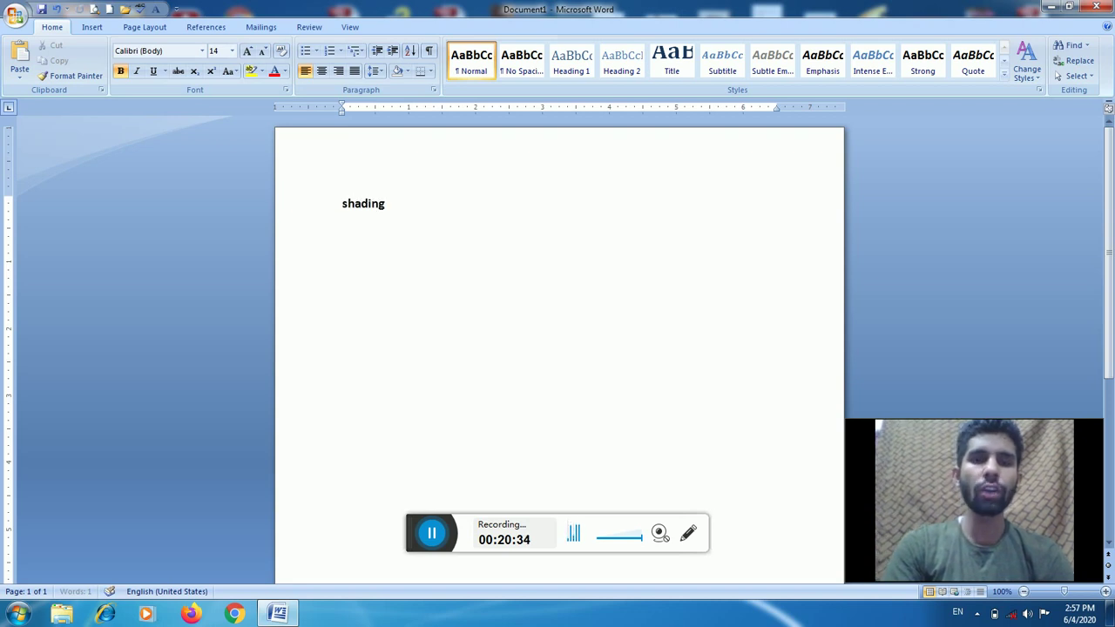
Step: Enlarge the word "Shading" to 26 pt
key(ctrl+a)
key(ctrl+shift+period)
key(ctrl+shift+period)
key(ctrl+shift+period)
key(ctrl+shift+period)
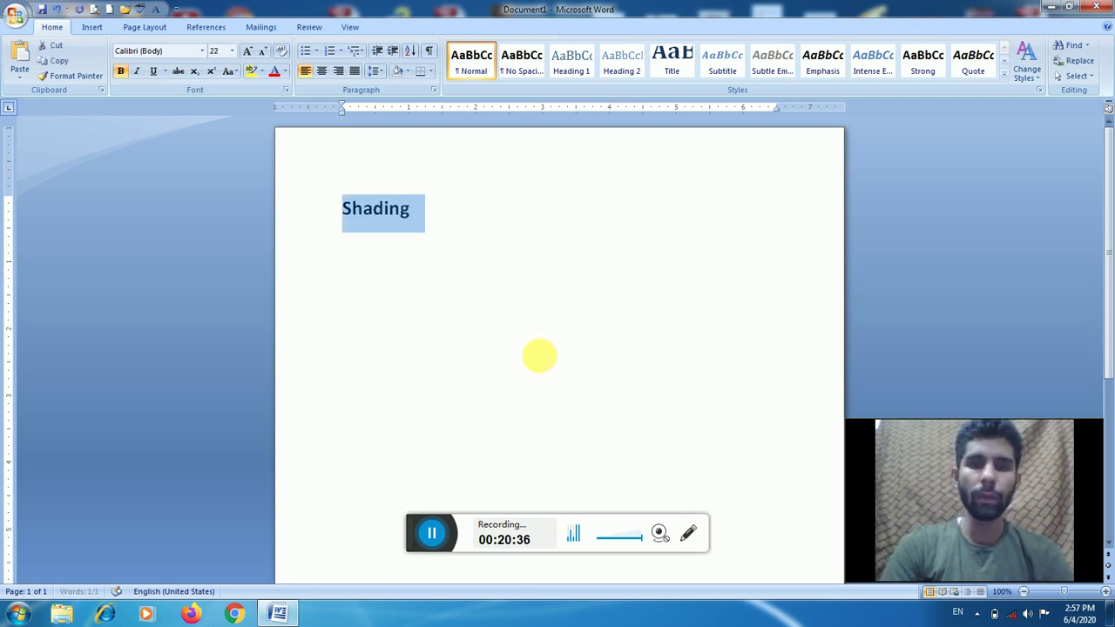
key(ctrl+shift+period)
key(ctrl+shift+period)
key(Right)
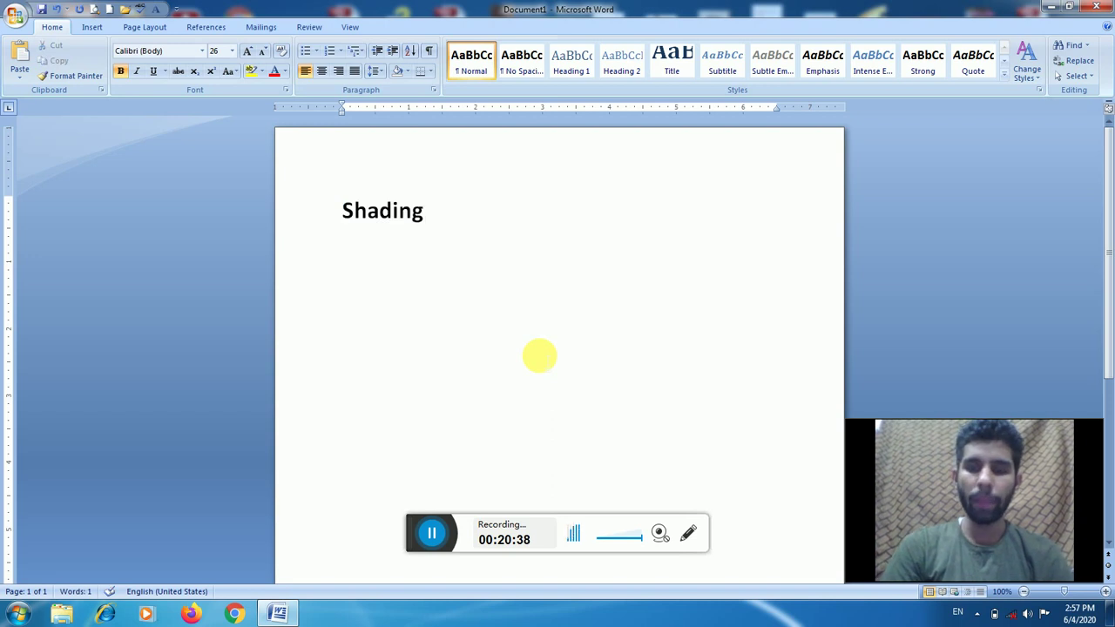
Step: Extend the heading after "Shading" with "(text background)"
text((text)
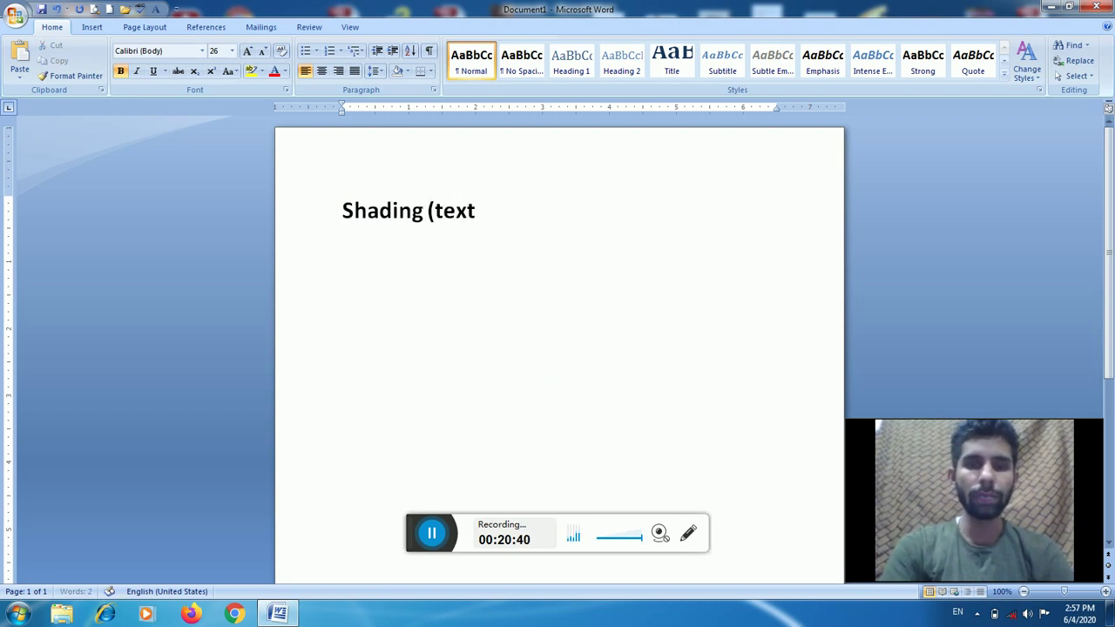
text( bak)
key(BackSpace)
text(cg)
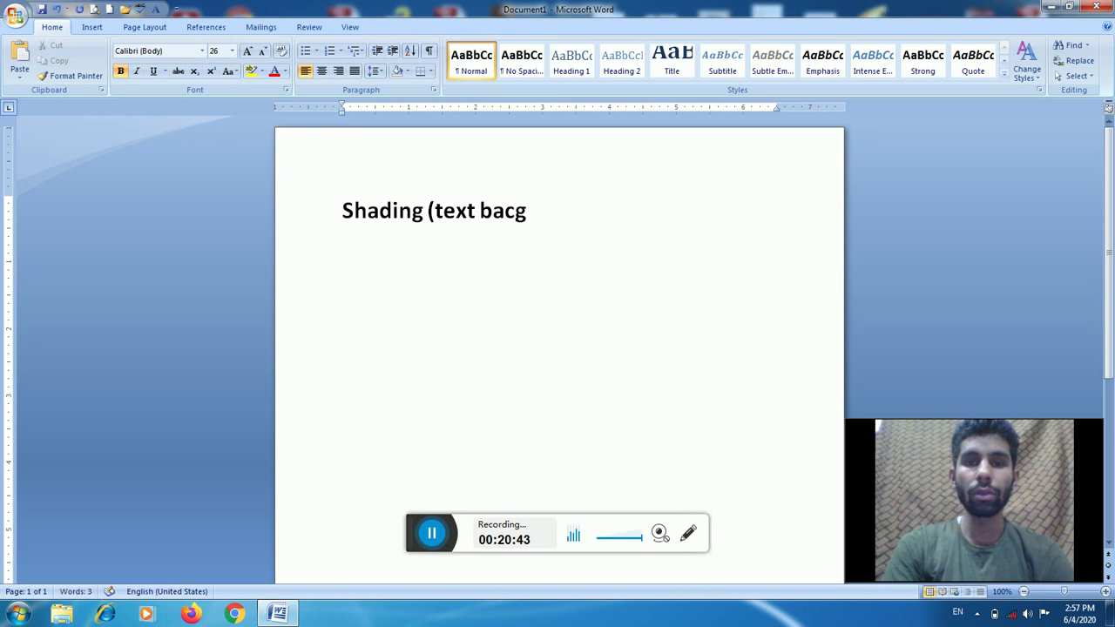
key(BackSpace)
text(k)
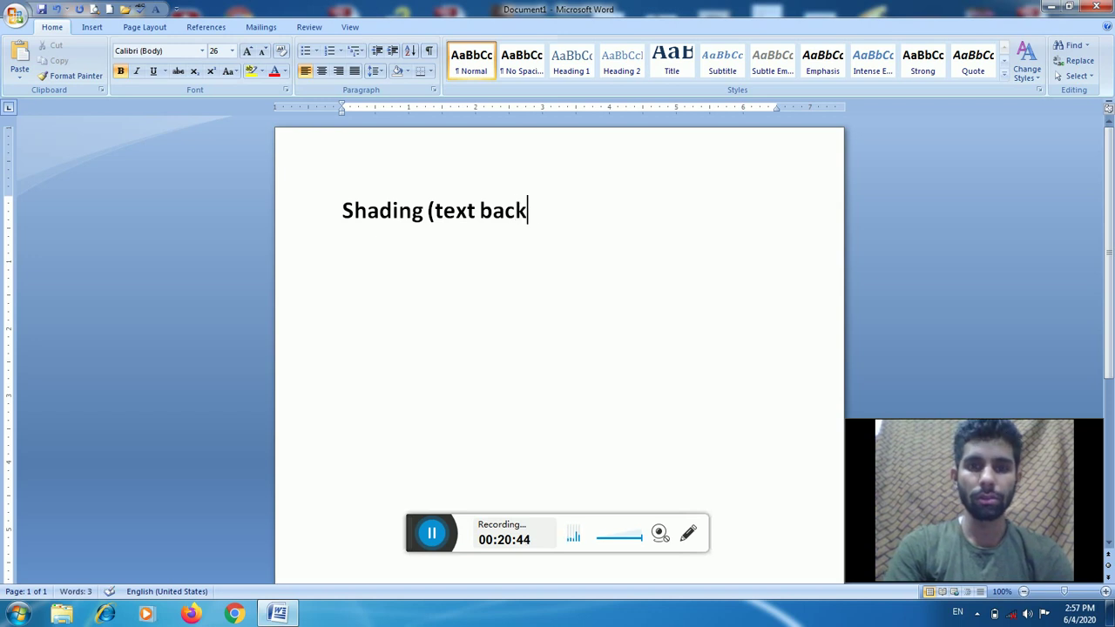
text(ground))
Step: Enlarge the whole heading "Shading (text background)" to 36 pt
key(ctrl+a)
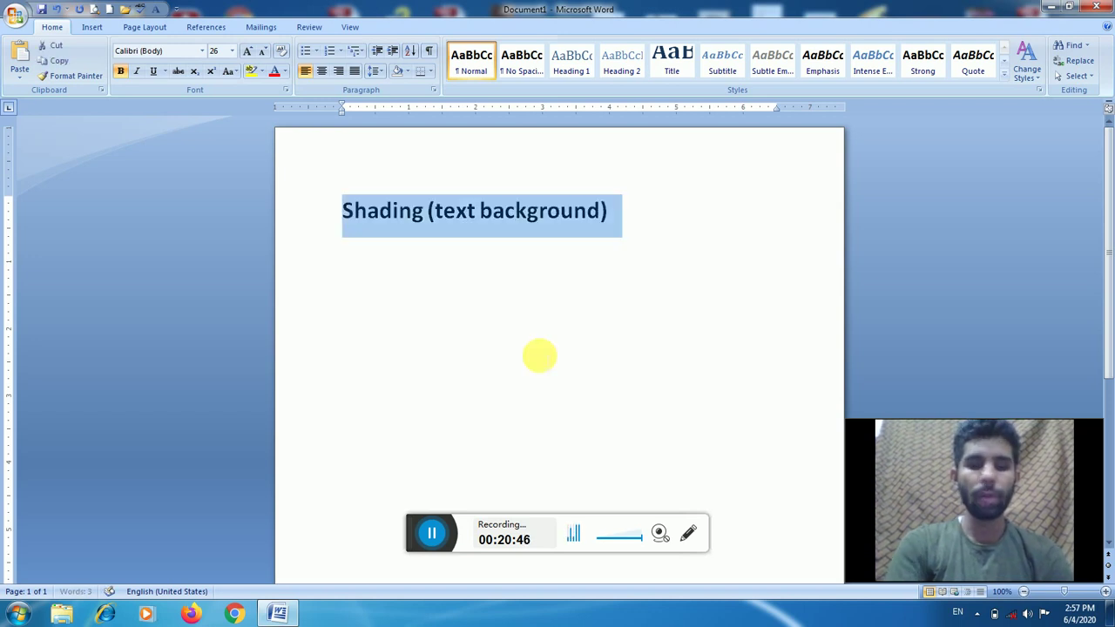
key(ctrl+shift+period)
key(ctrl+shift+period)
key(End)
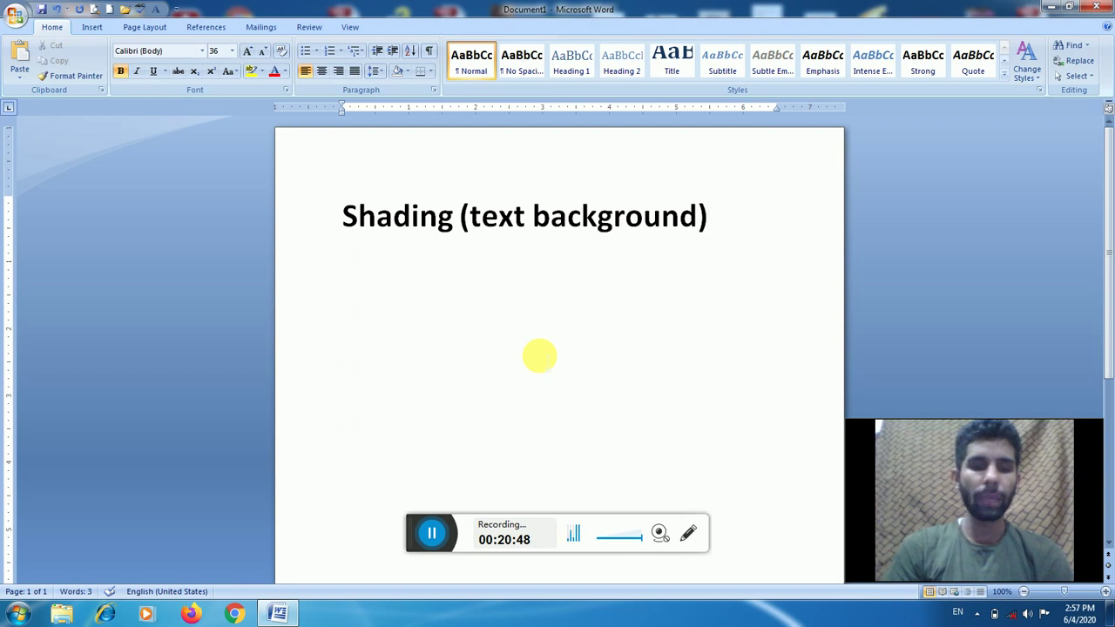
Step: Replace the heading with sample paragraphs generated by =rand()
key(ctrl+a)
key(Delete)
text(=rand()
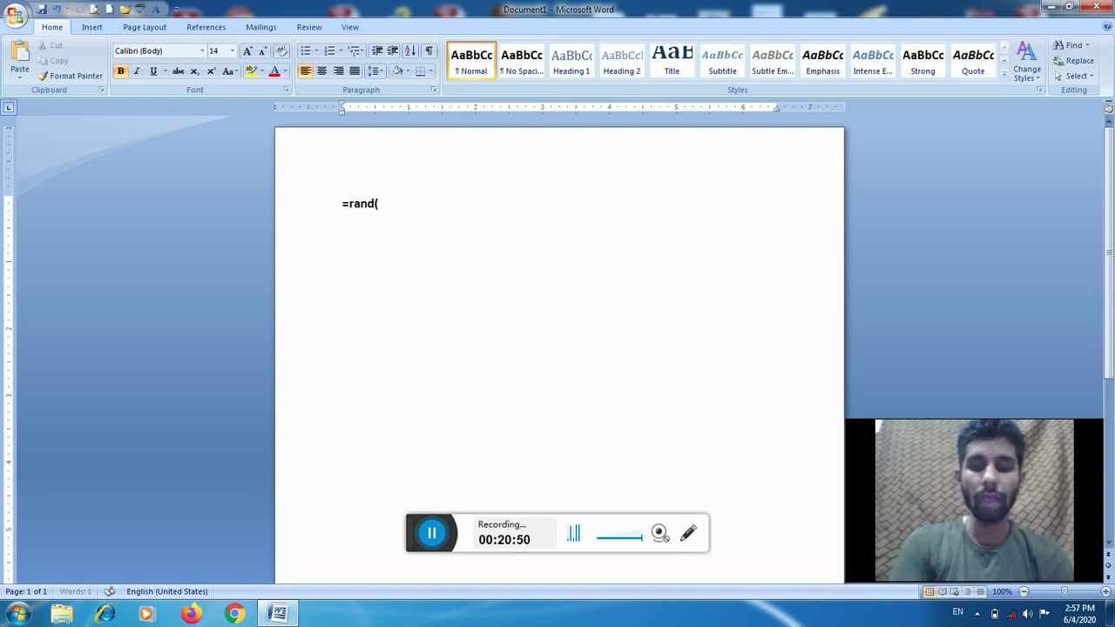
text())
key(Return)
Step: Enlarge all the sample text to 18 pt and shade it with the standard green
key(ctrl+a)
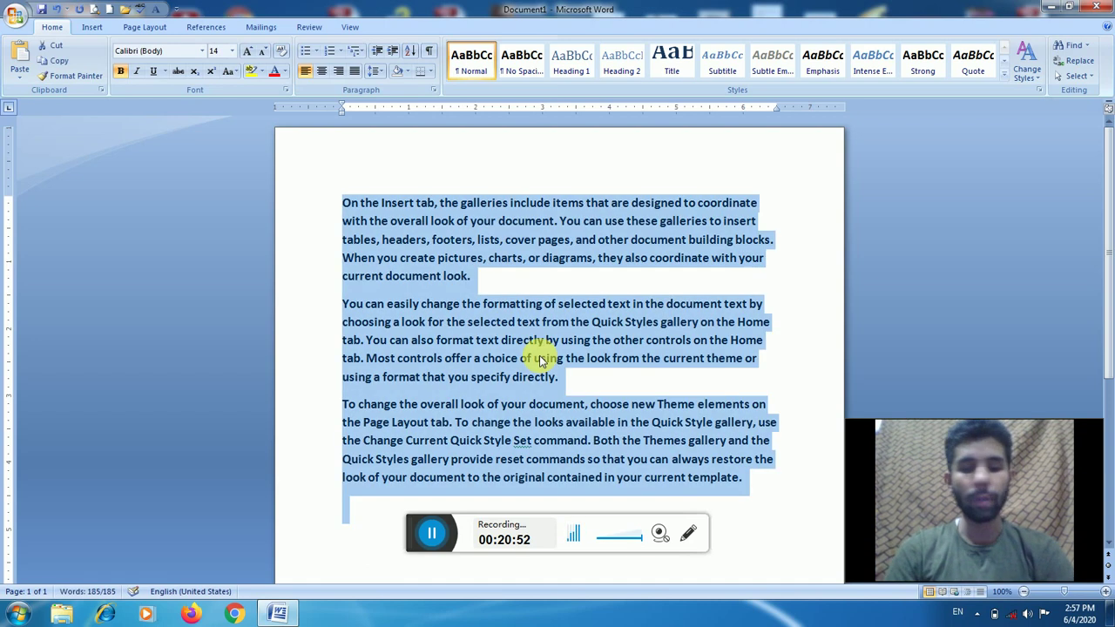
key(ctrl+shift+period)
key(ctrl+shift+period)
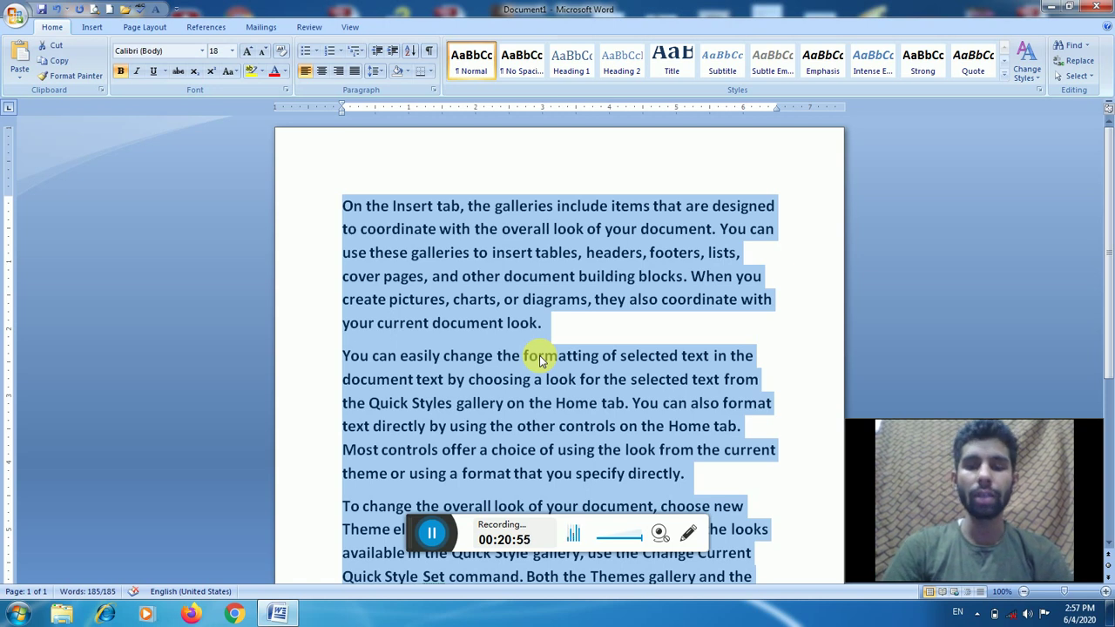
click(403, 73)
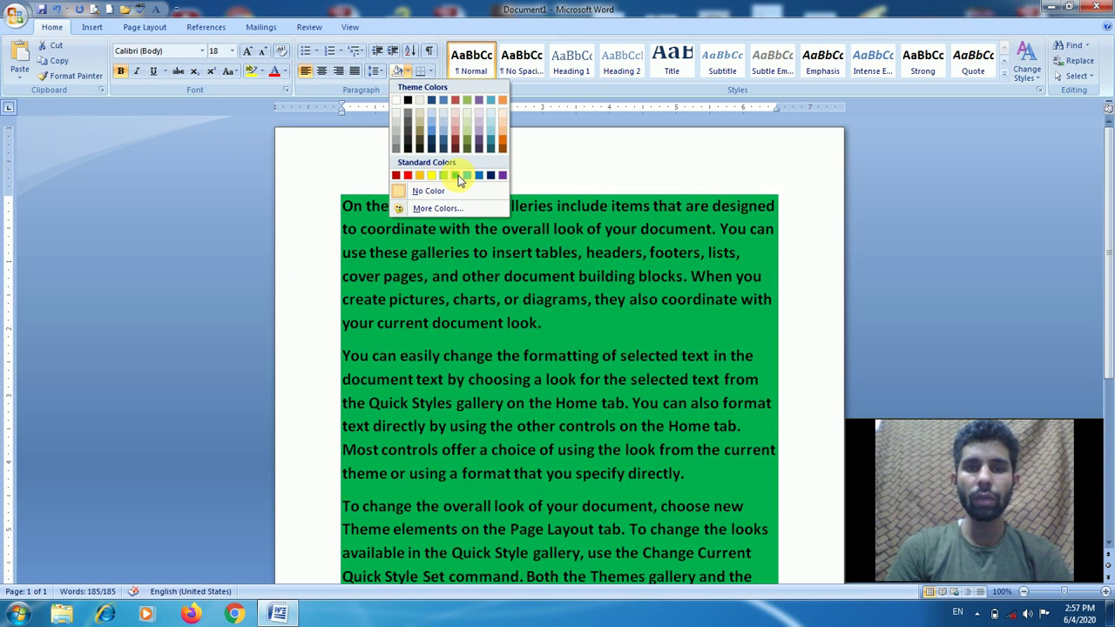
click(459, 176)
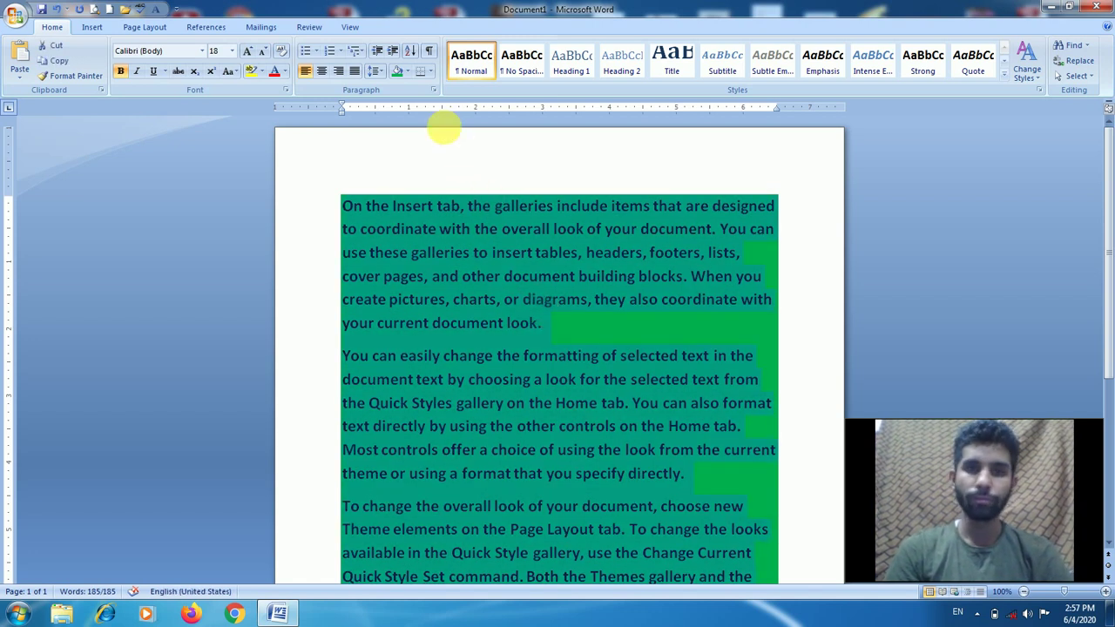
Step: Change the shading of all the paragraphs to a lighter custom green, RGB 121, 255, 182
click(406, 71)
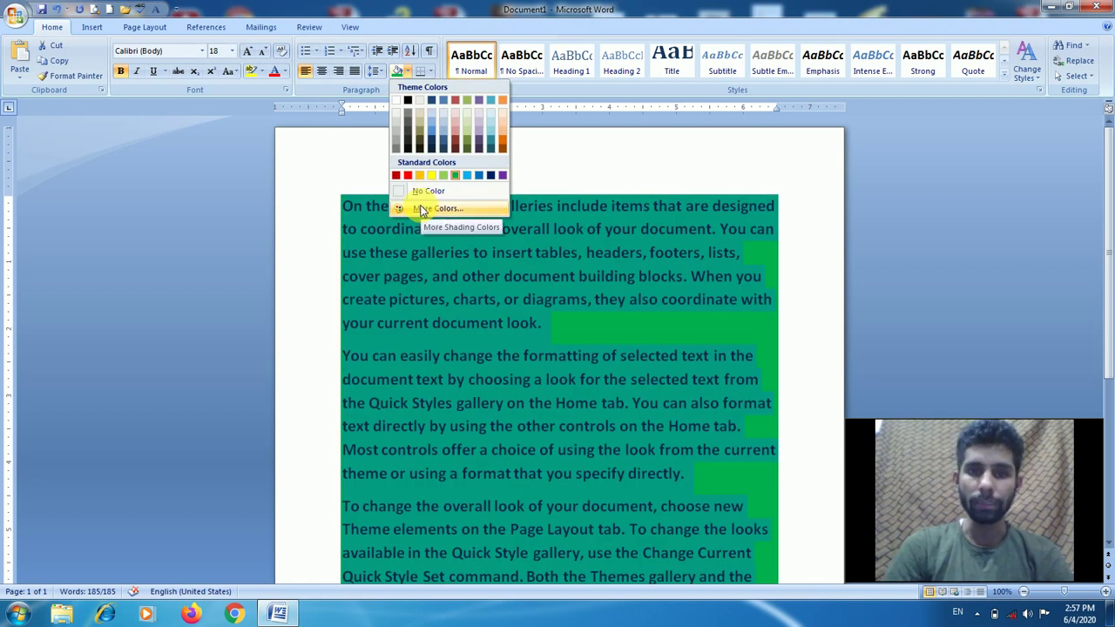
click(422, 209)
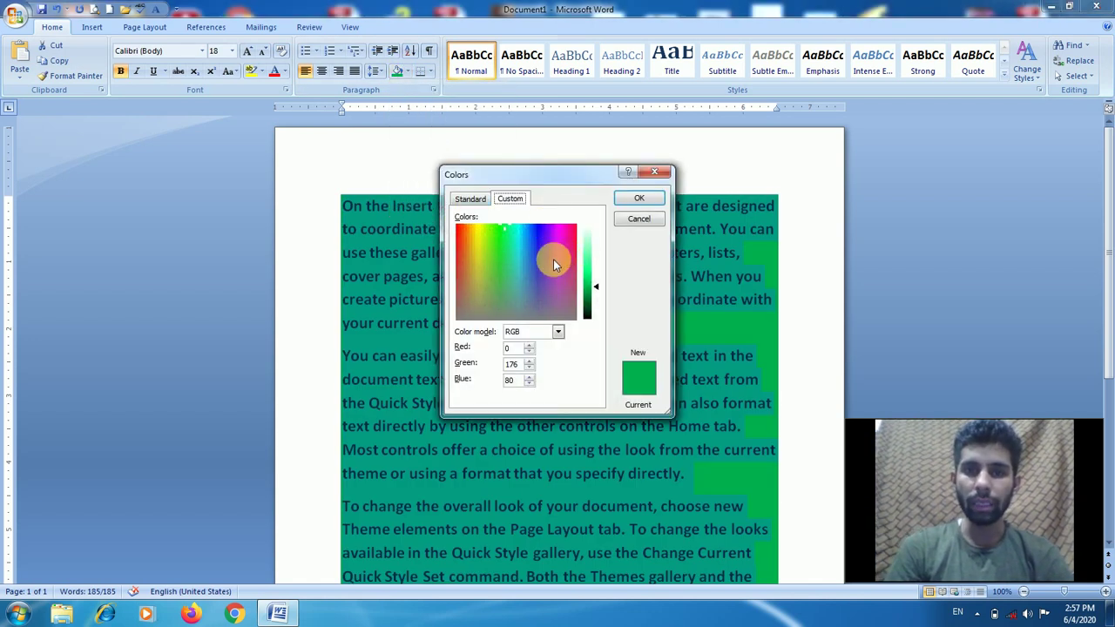
click(589, 268)
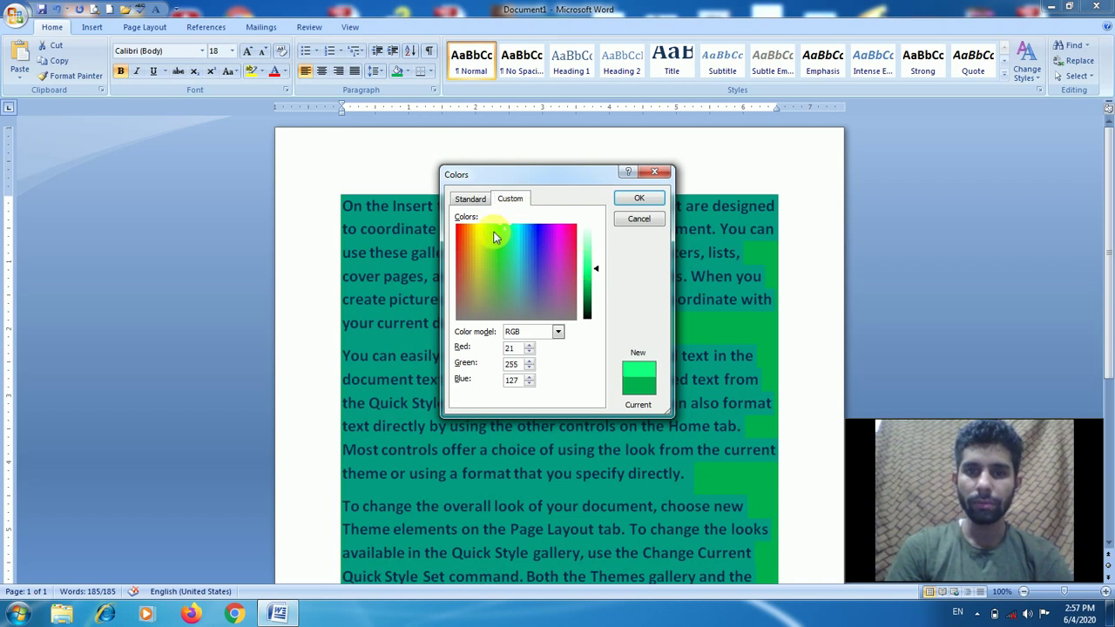
click(469, 200)
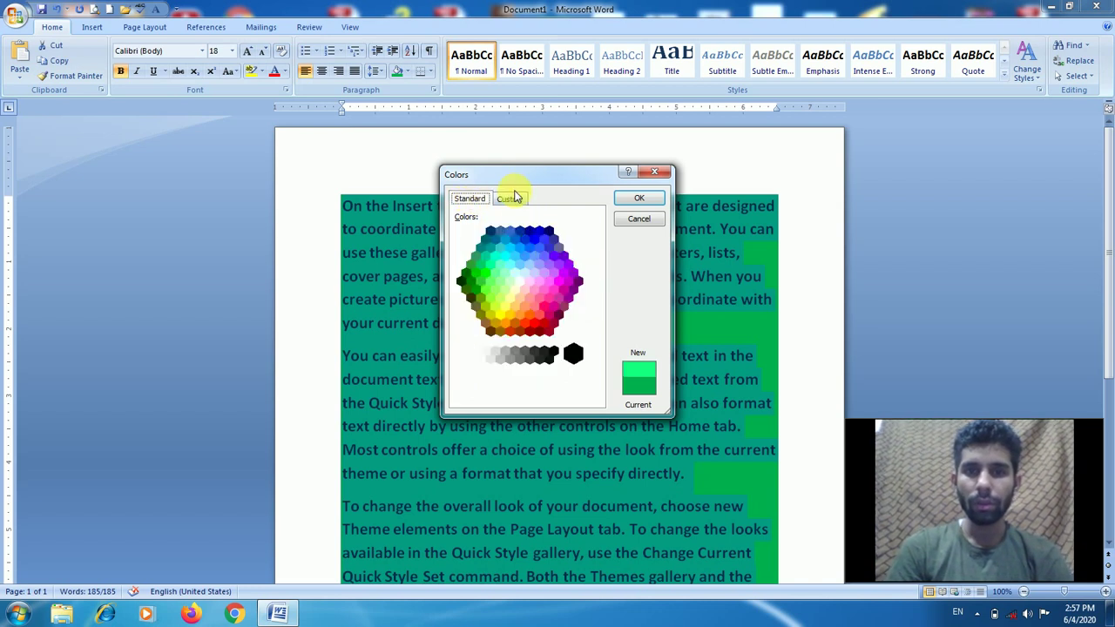
click(514, 200)
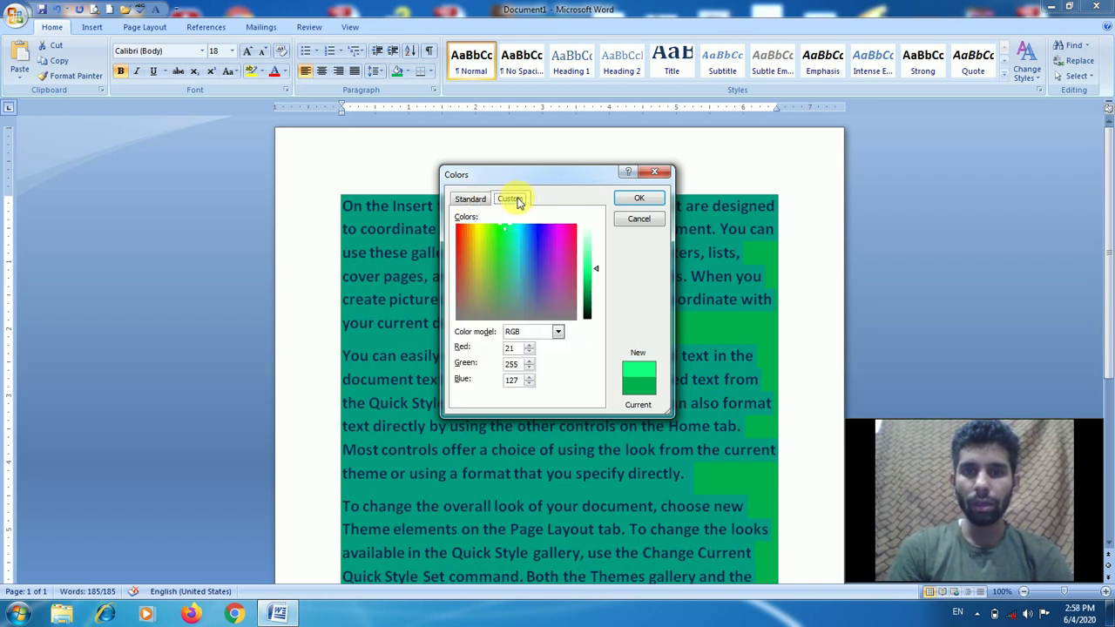
click(593, 253)
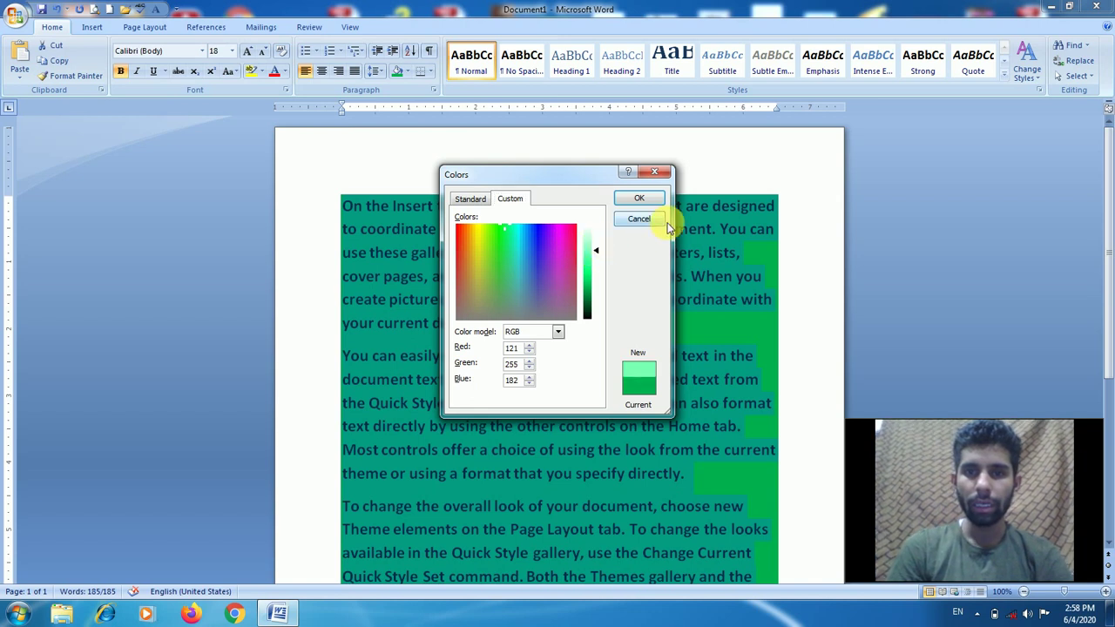
click(658, 202)
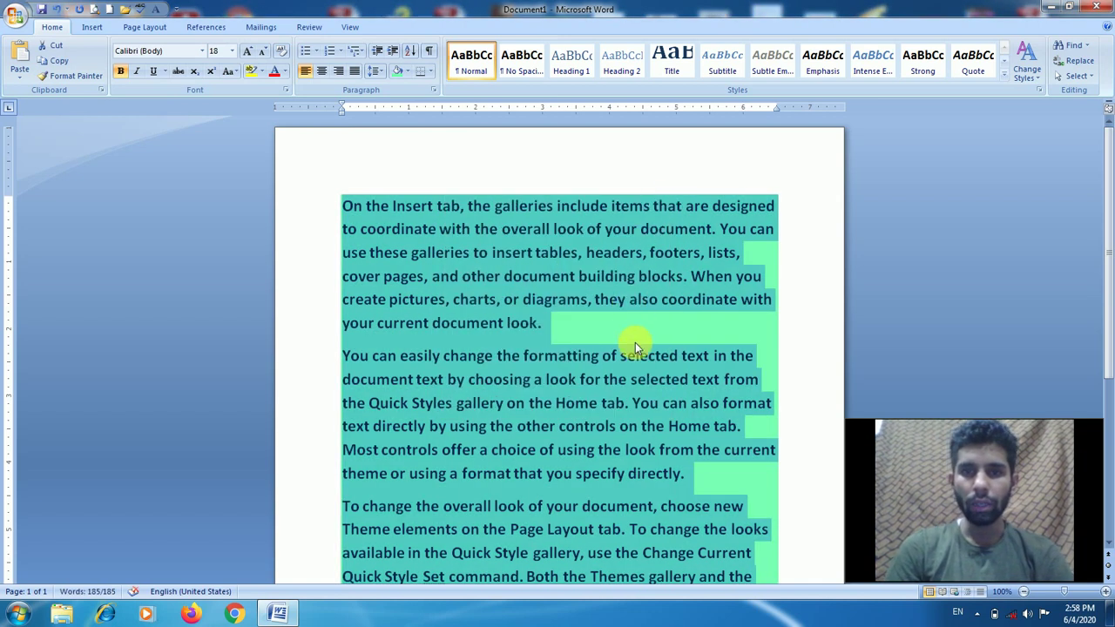
click(635, 354)
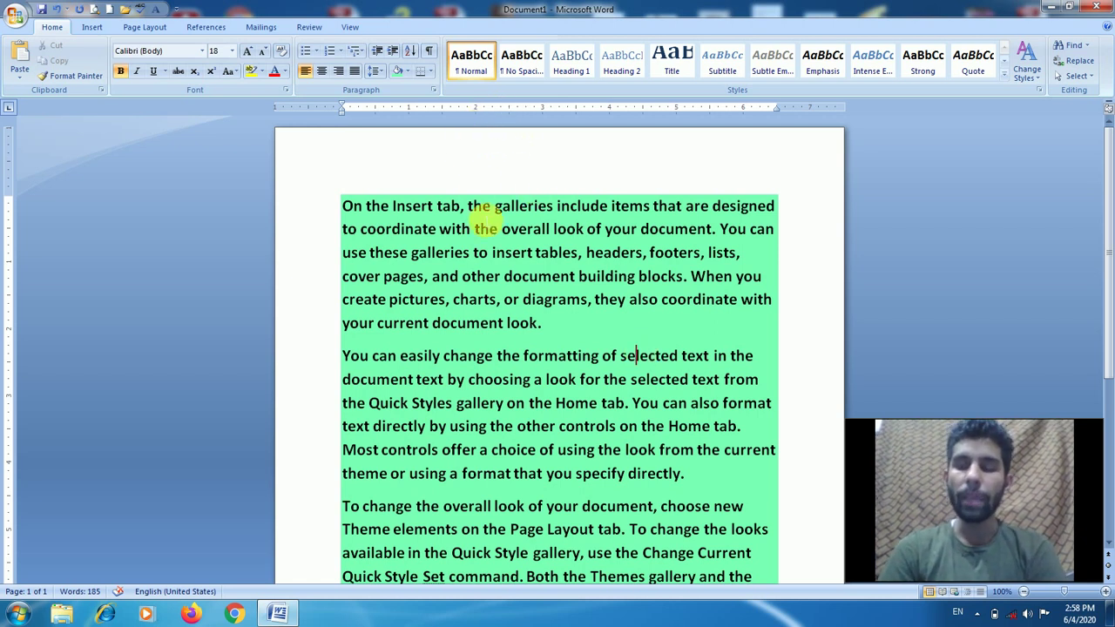
Step: Apply a bottom border to all the paragraphs in the document
key(ctrl+a)
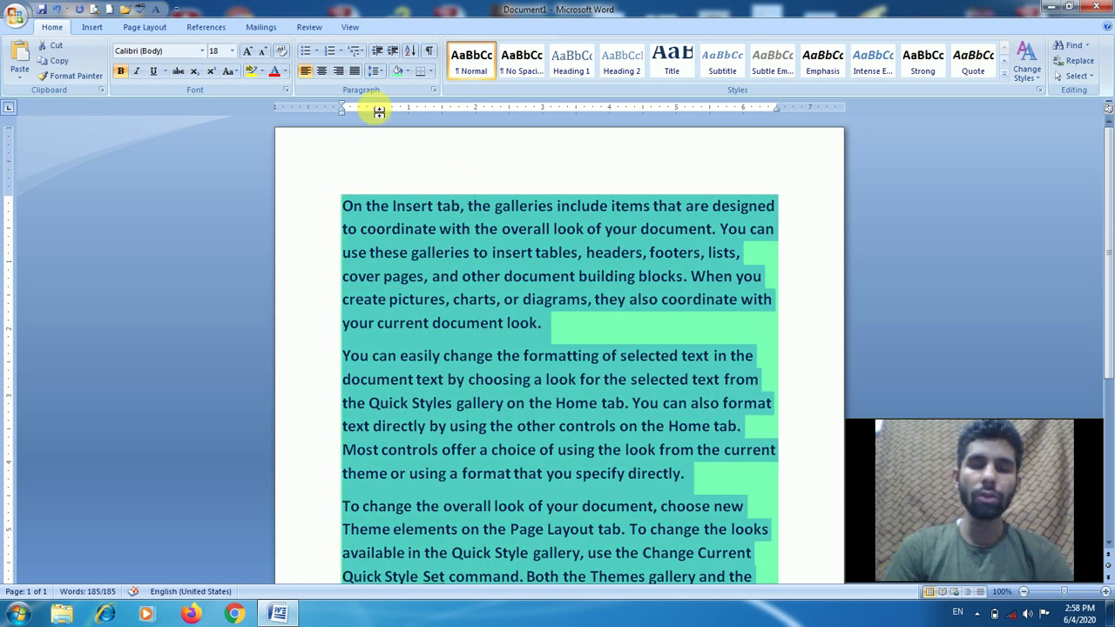
click(431, 73)
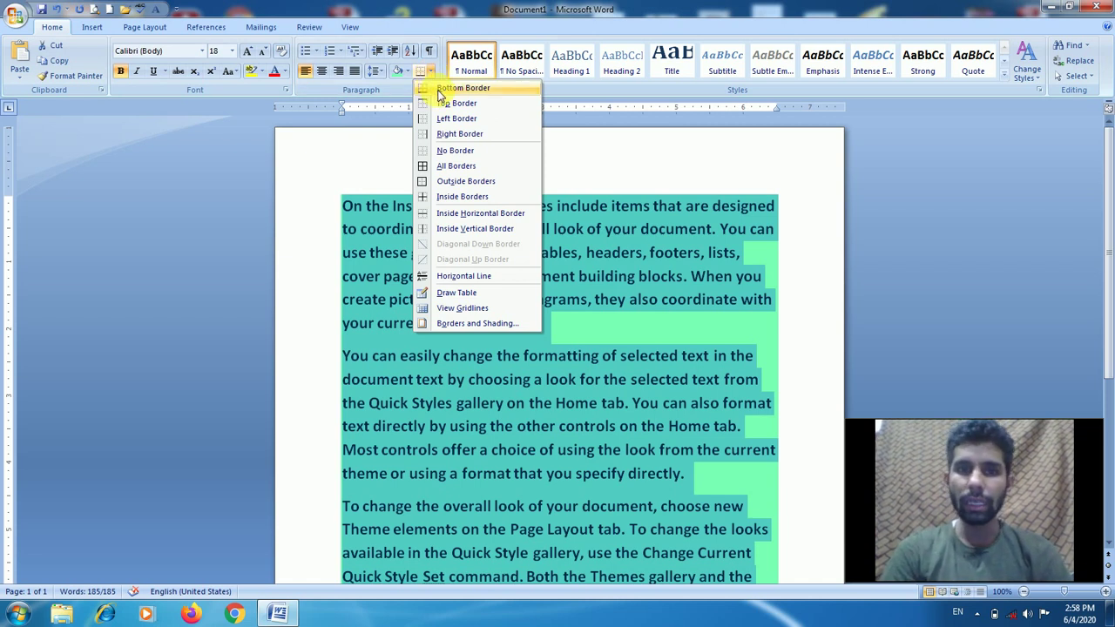
click(440, 88)
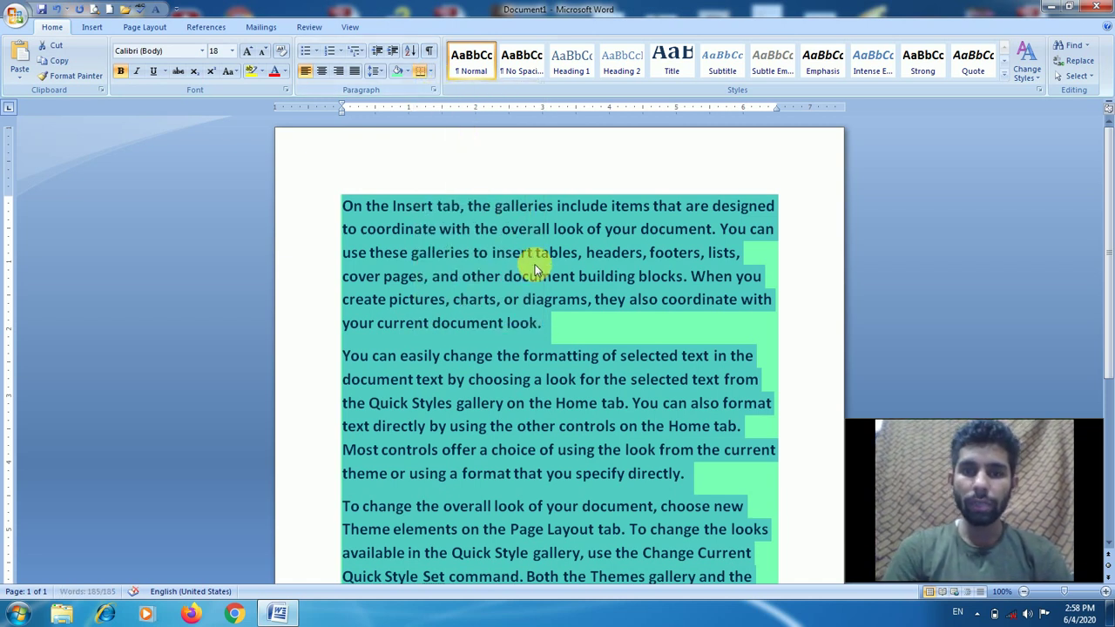
click(542, 299)
click(542, 324)
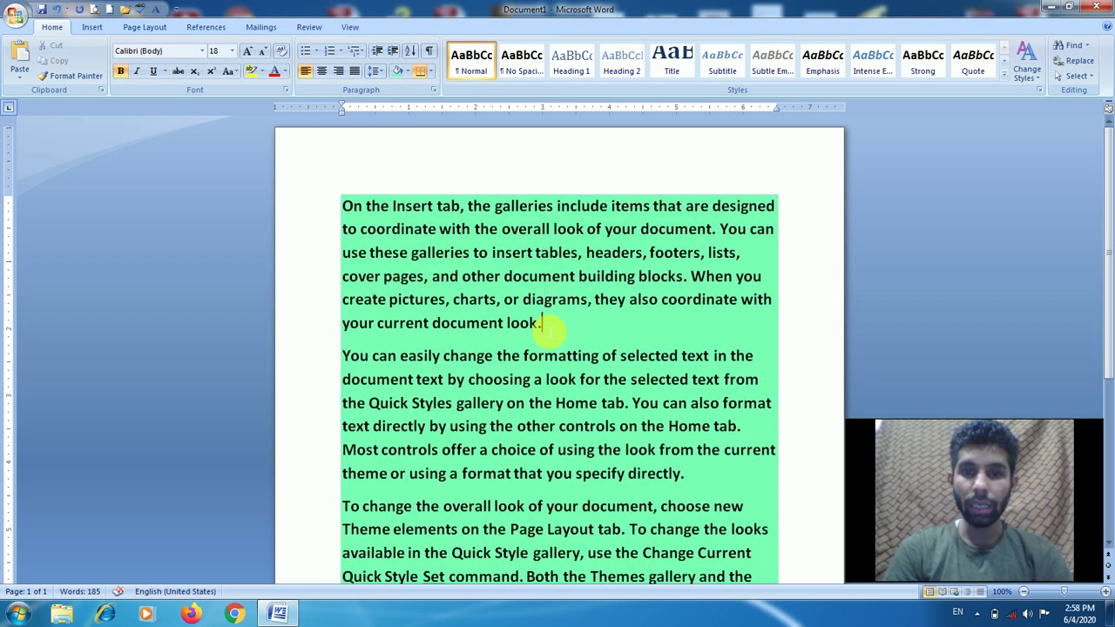
Step: Select the whole first paragraph and add a top border to it
key(shift+Up)
key(shift+Up)
key(shift+Up)
key(shift+Up)
key(shift+Up)
key(shift+Home)
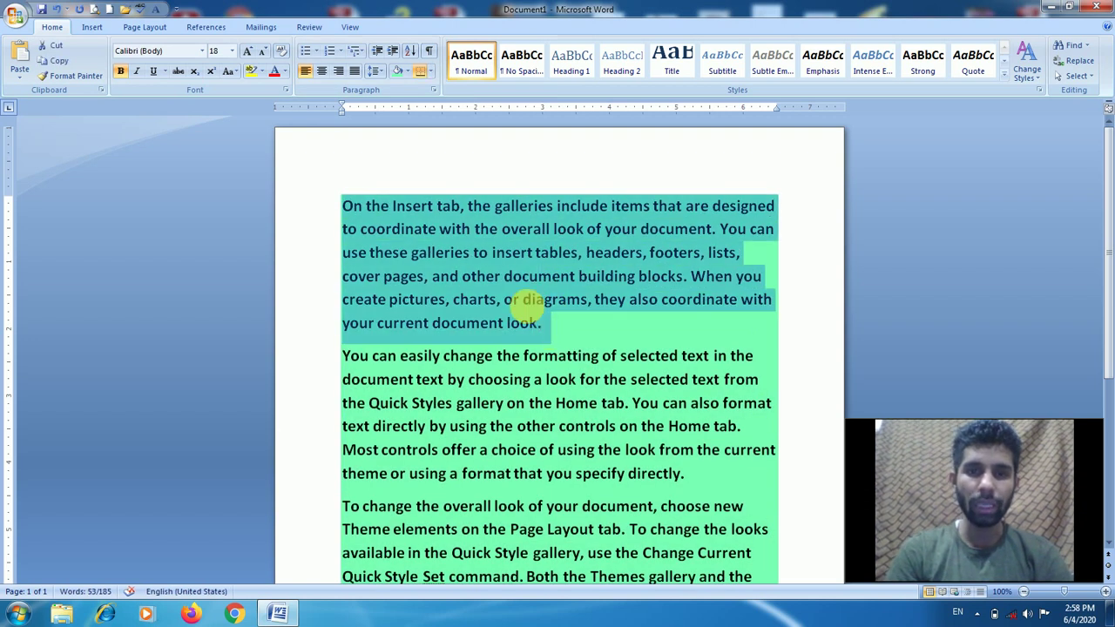
click(430, 74)
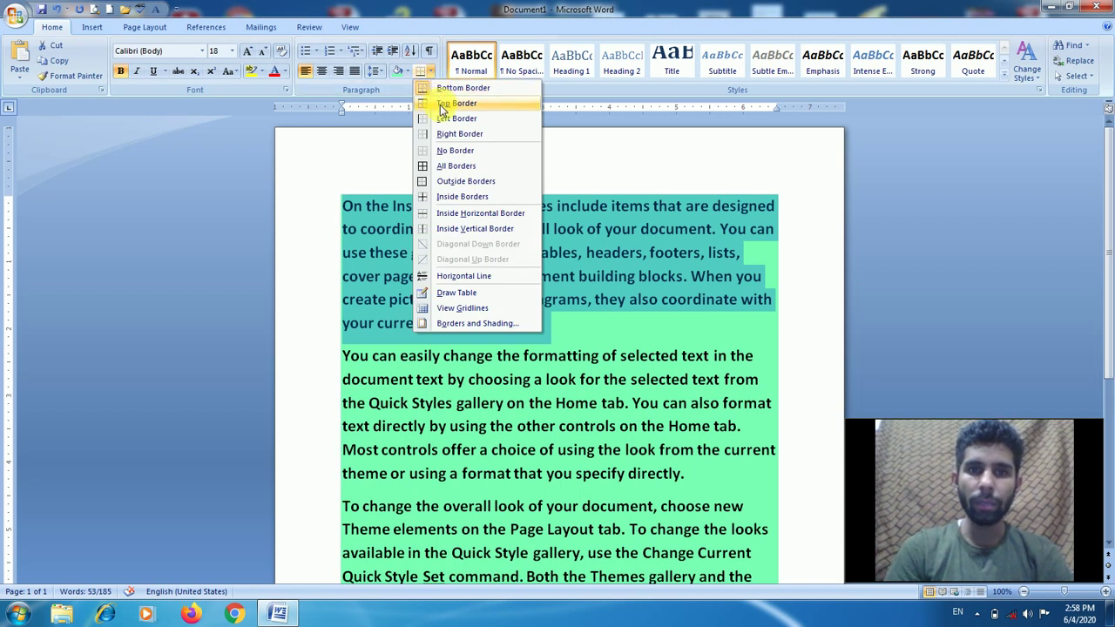
click(444, 102)
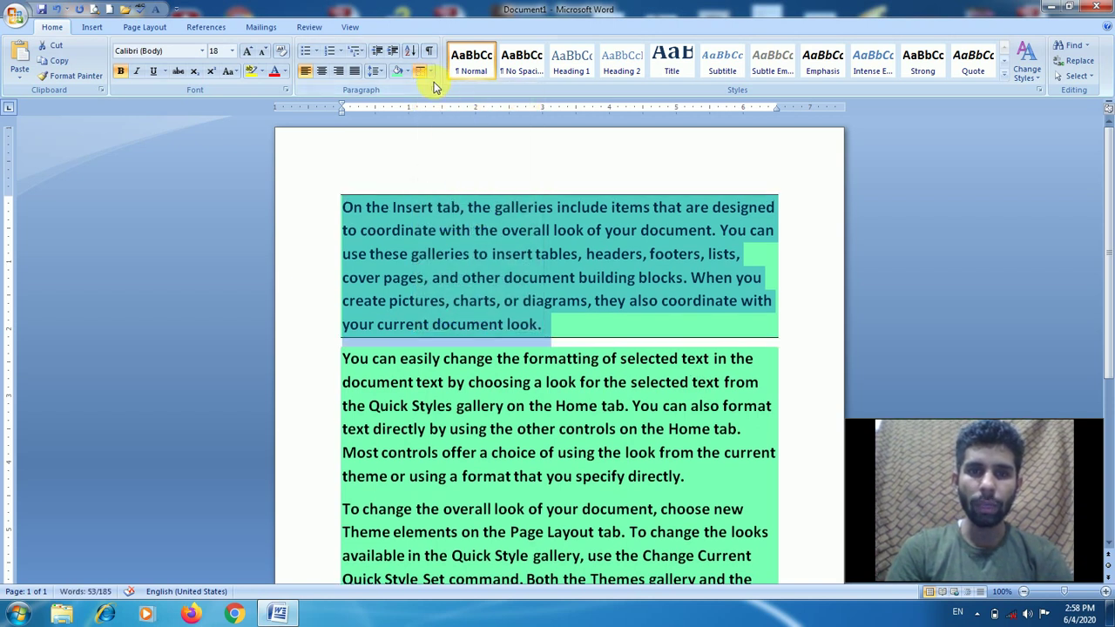
Step: Add left and right borders to the first paragraph, and undo its individual border changes
click(431, 72)
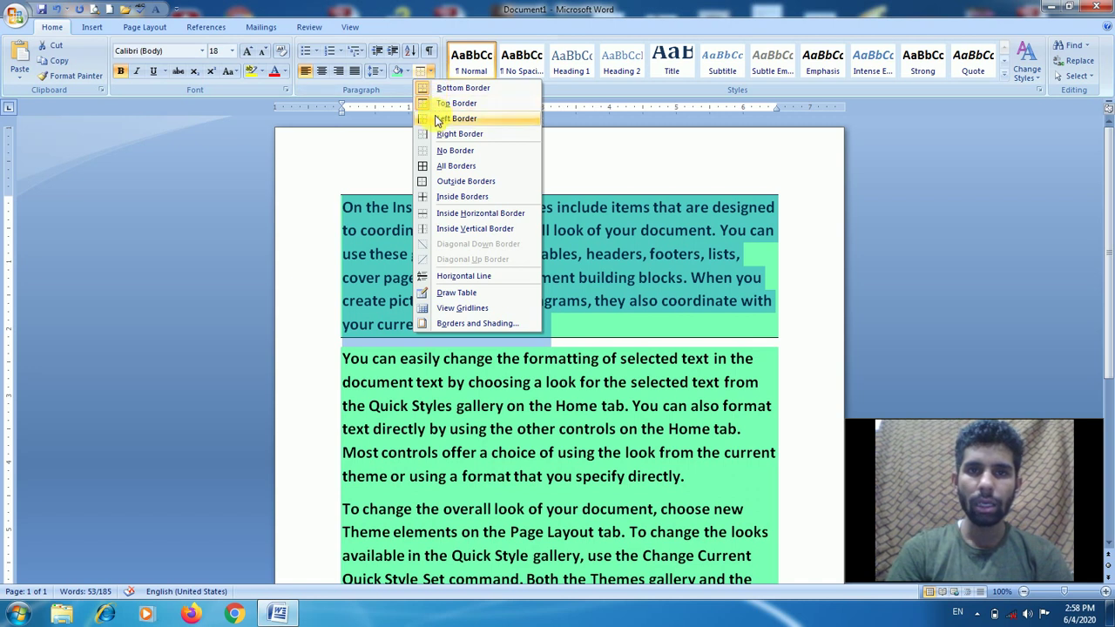
click(440, 120)
click(431, 72)
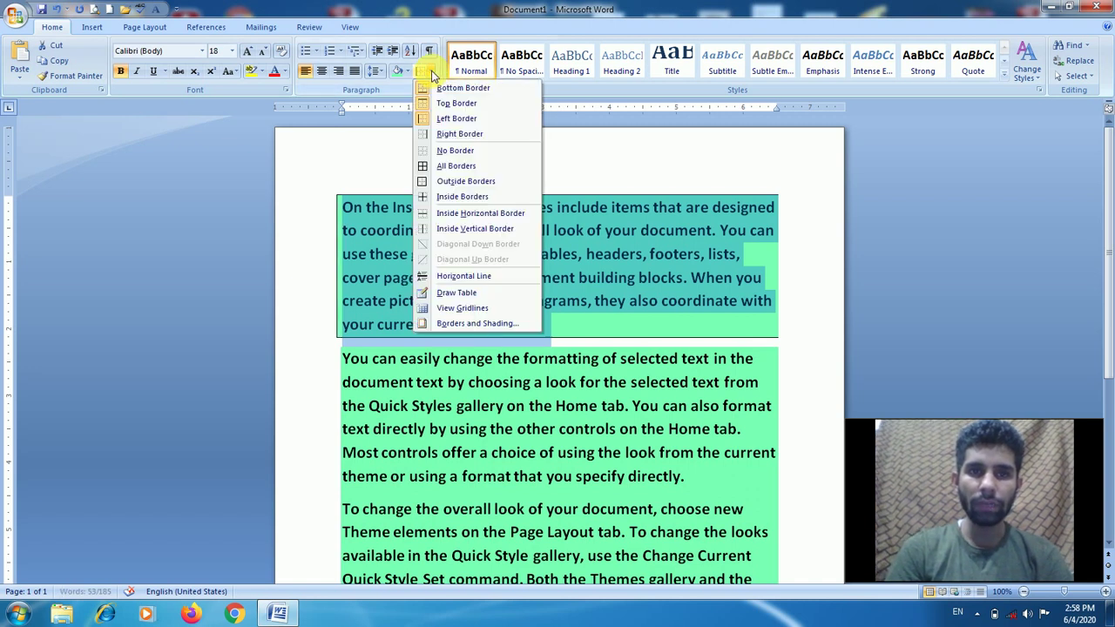
click(437, 135)
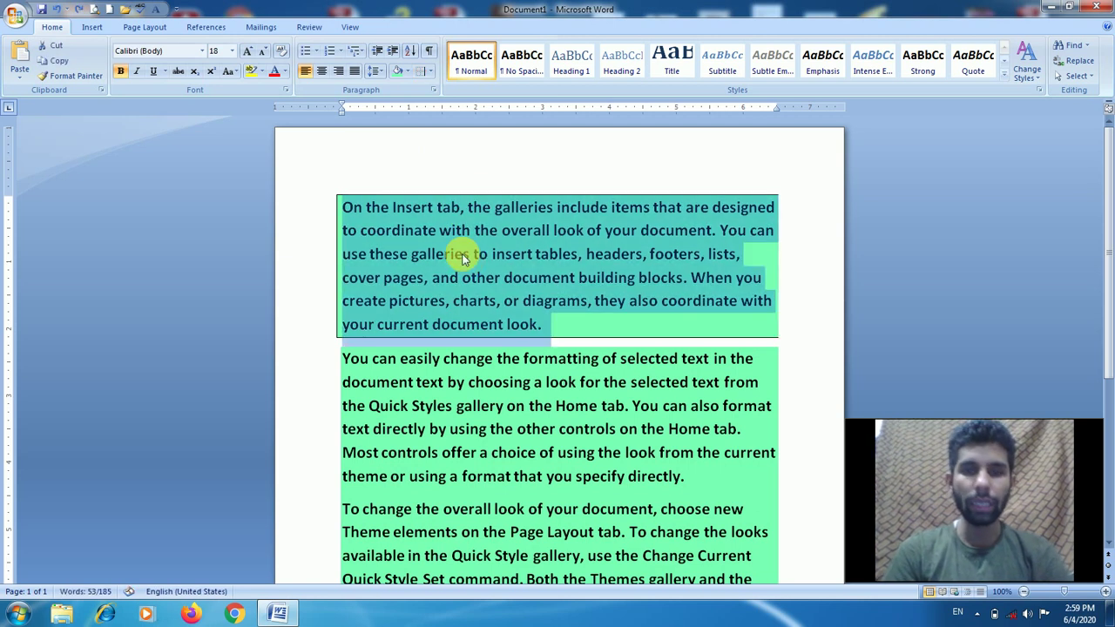
key(ctrl+z)
key(ctrl+z)
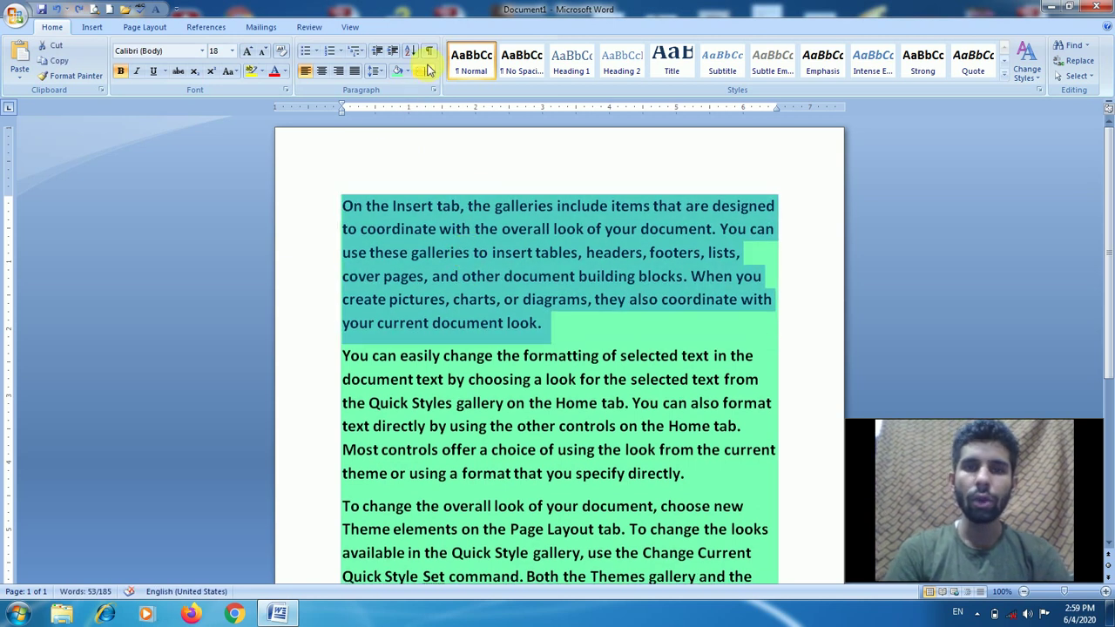
Step: Apply outside borders and all borders to the first paragraph
click(431, 70)
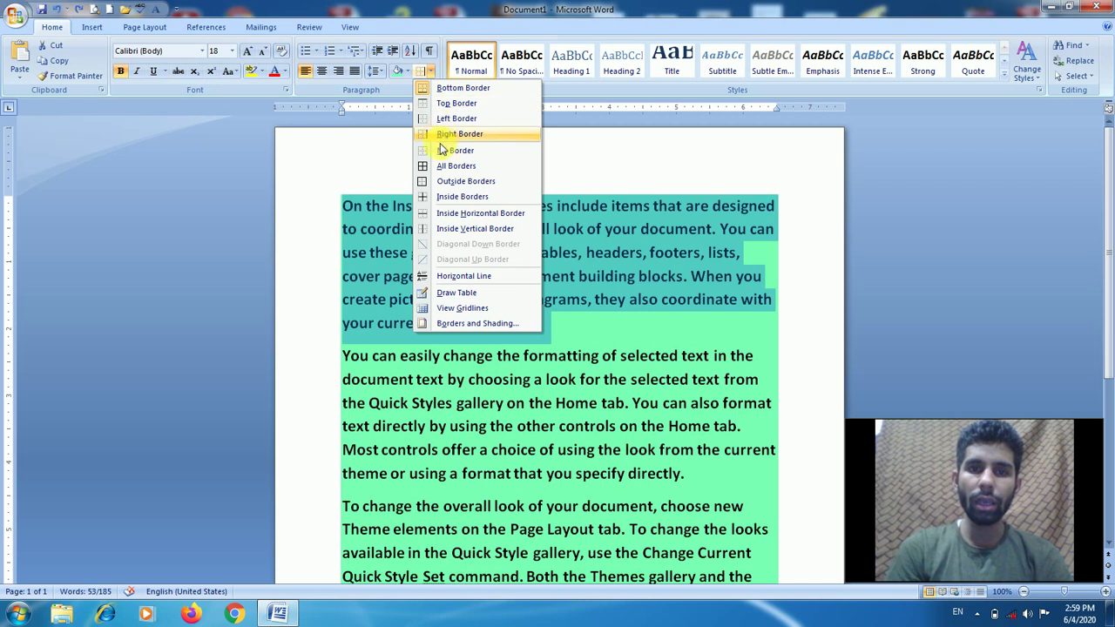
click(440, 180)
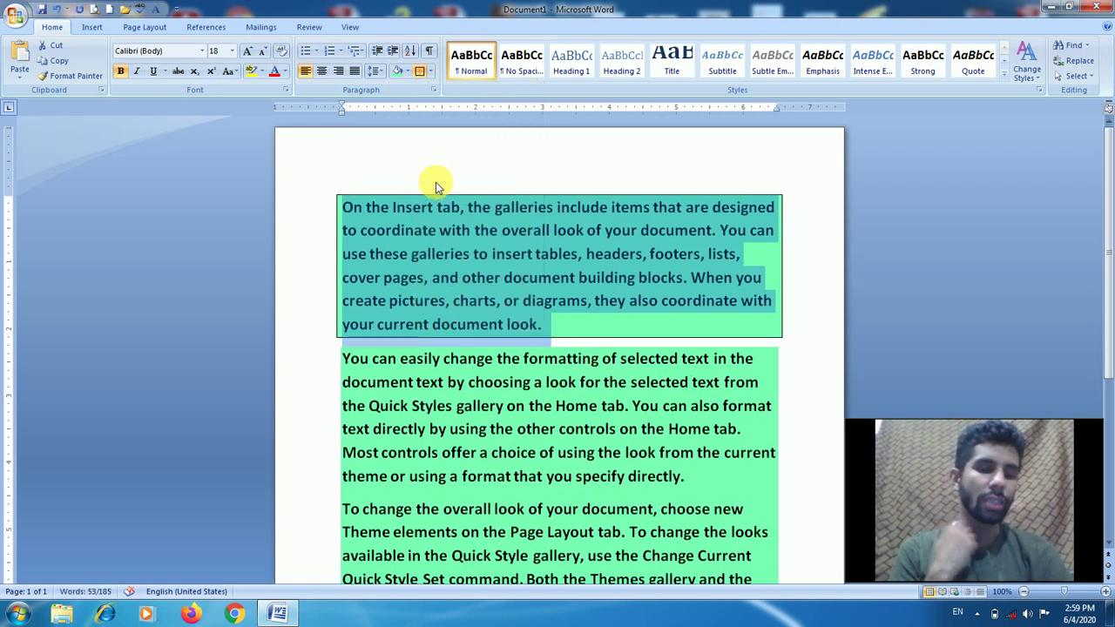
click(430, 73)
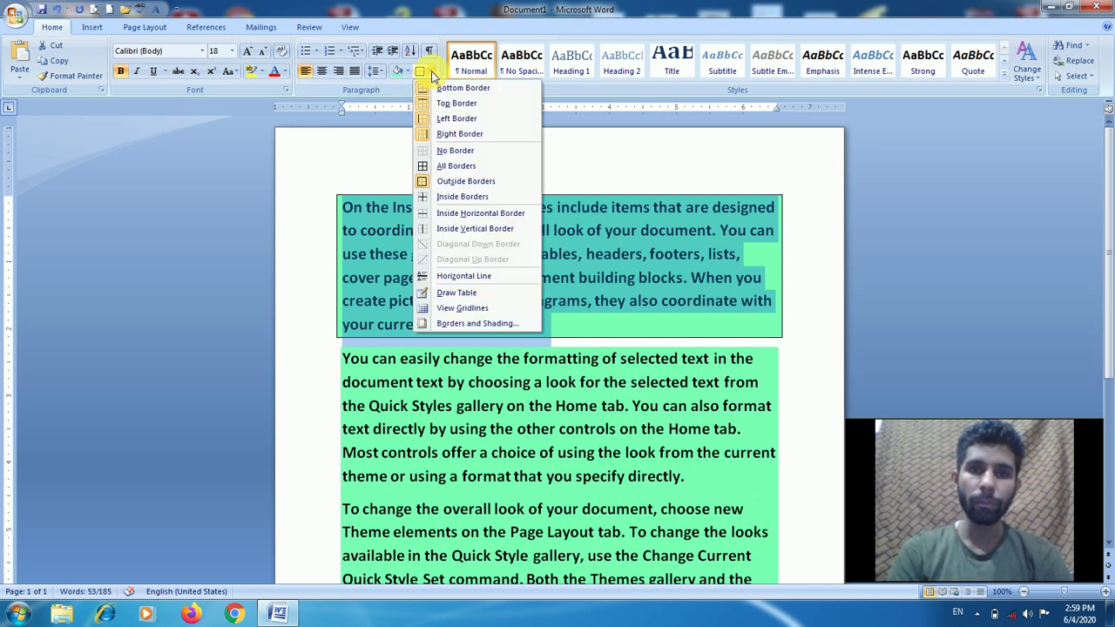
click(451, 171)
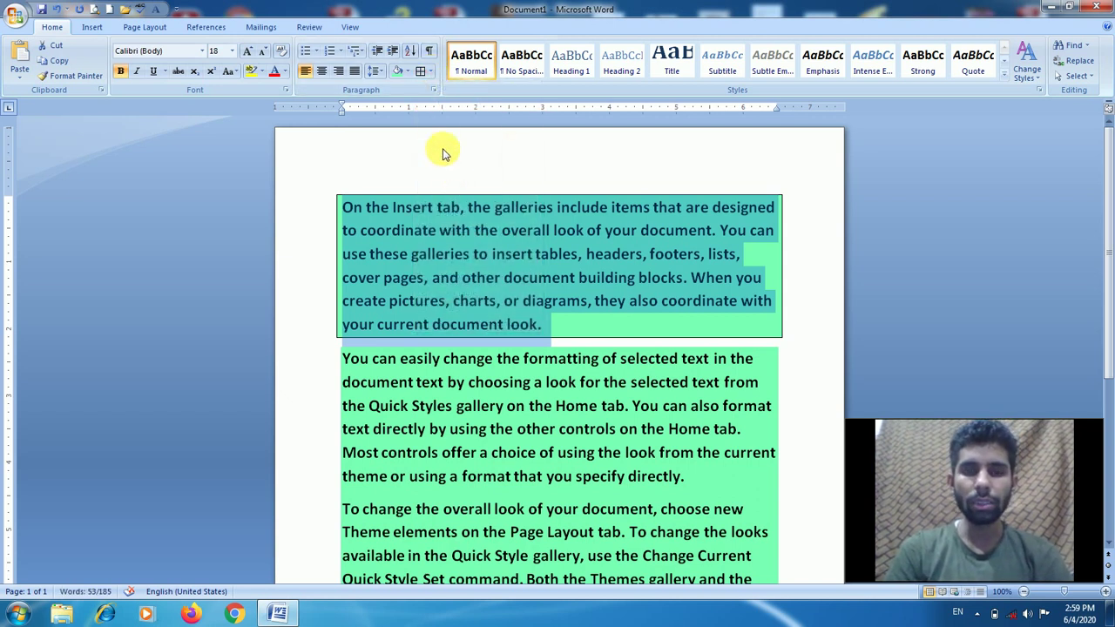
Step: Put a box border around the first paragraph with a double wavy line in standard red, ¾ pt wide
click(430, 72)
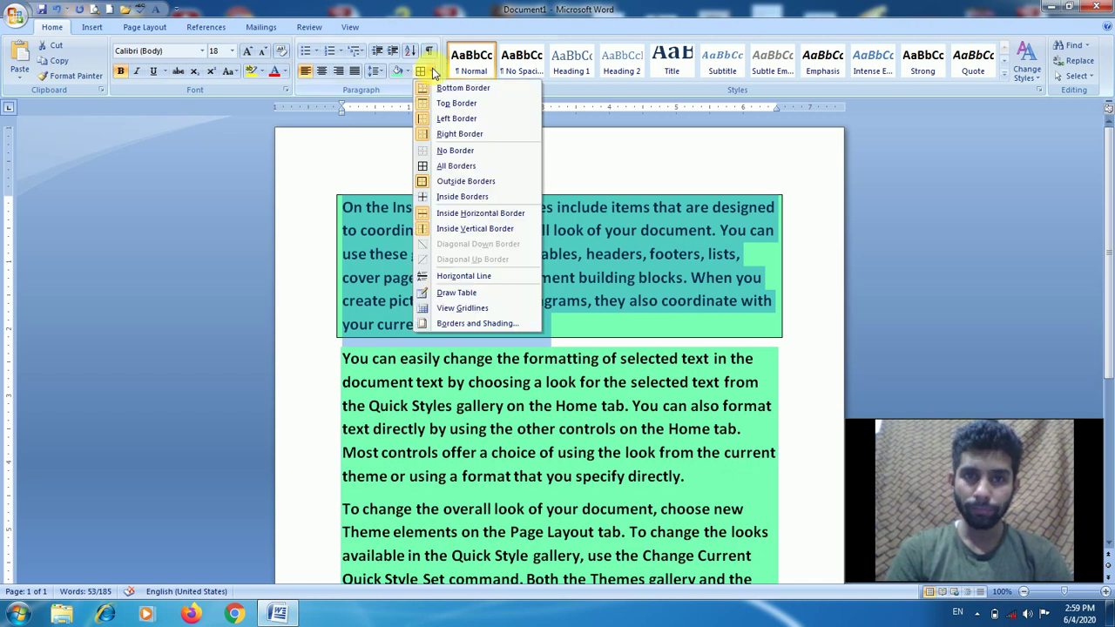
click(450, 324)
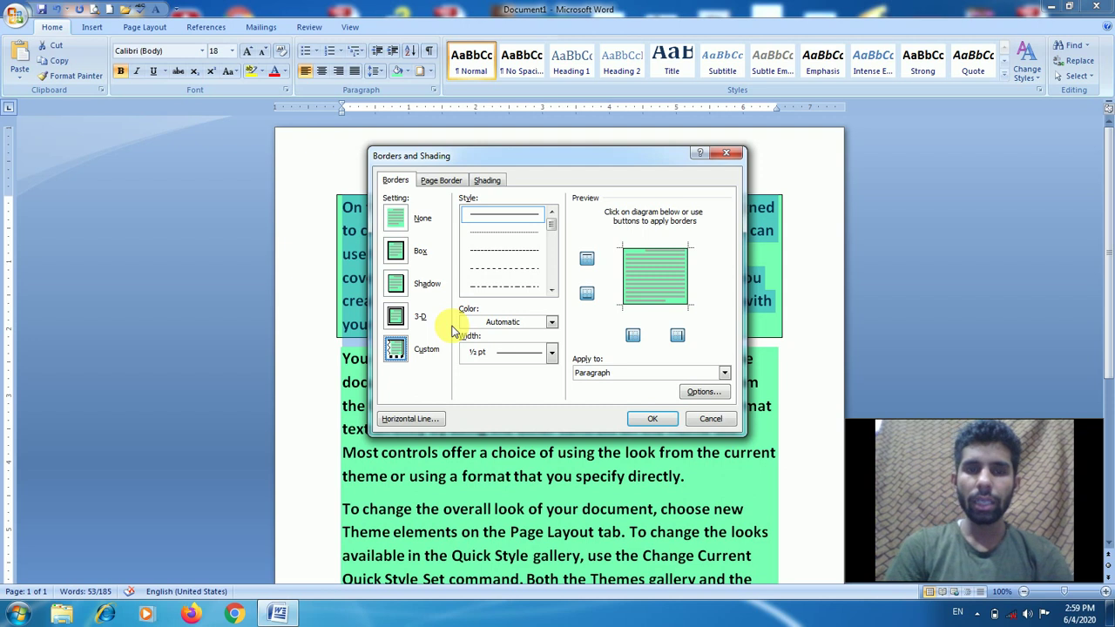
click(394, 261)
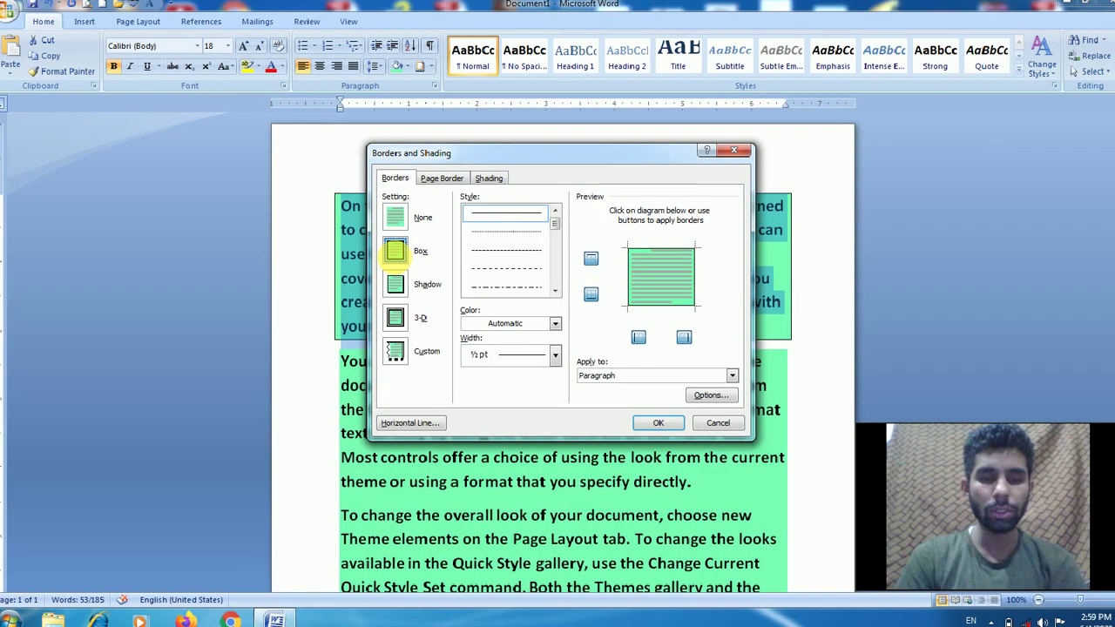
scroll(551, 277, down, 5)
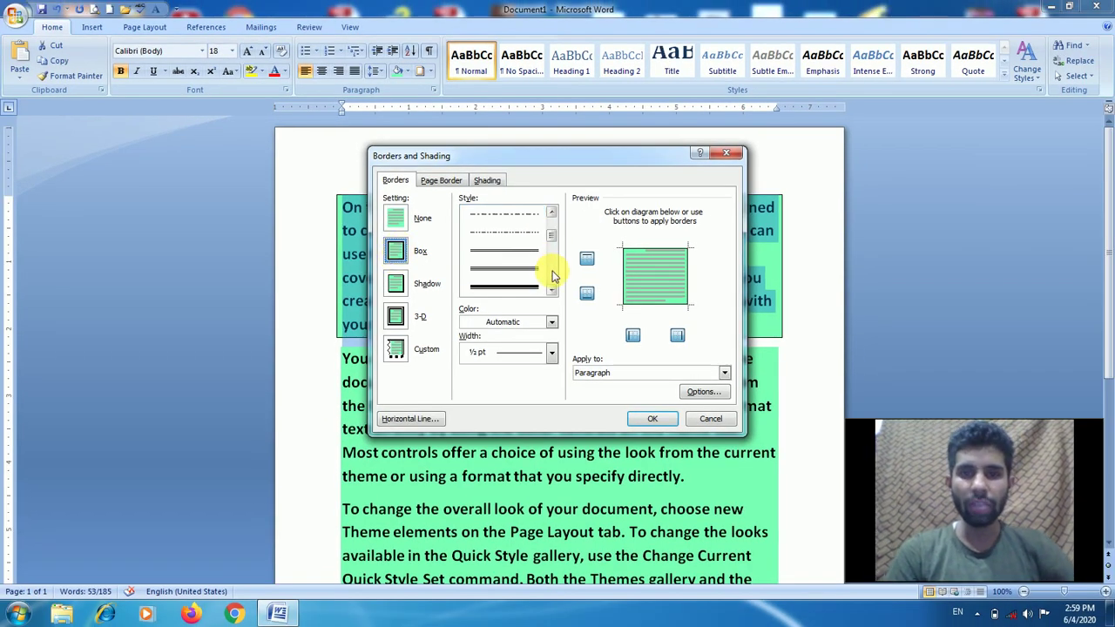
click(531, 252)
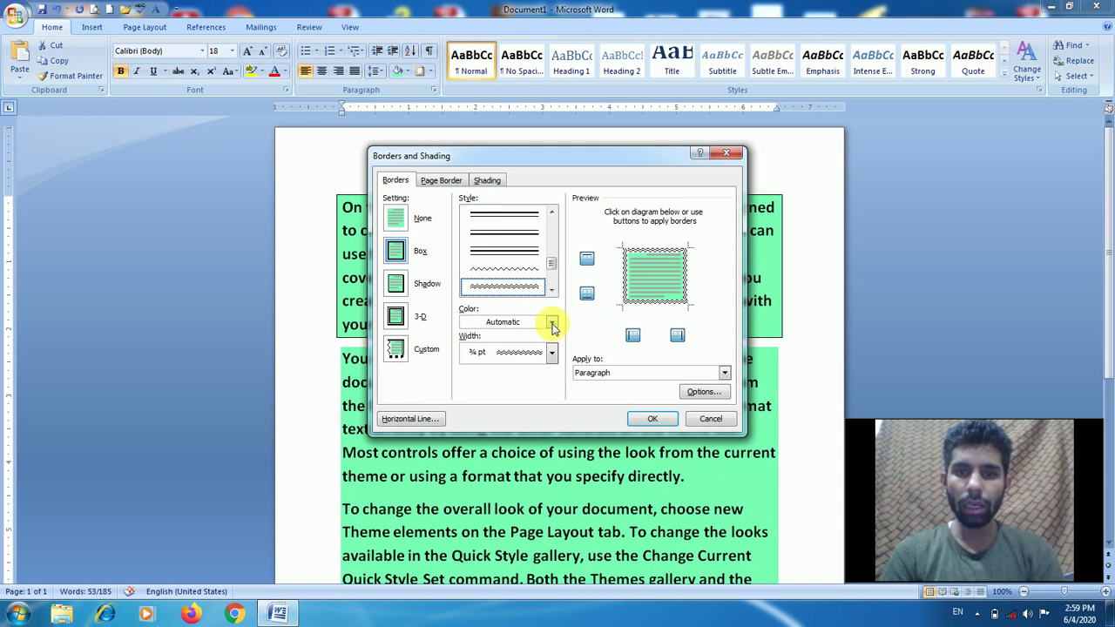
click(548, 349)
click(477, 441)
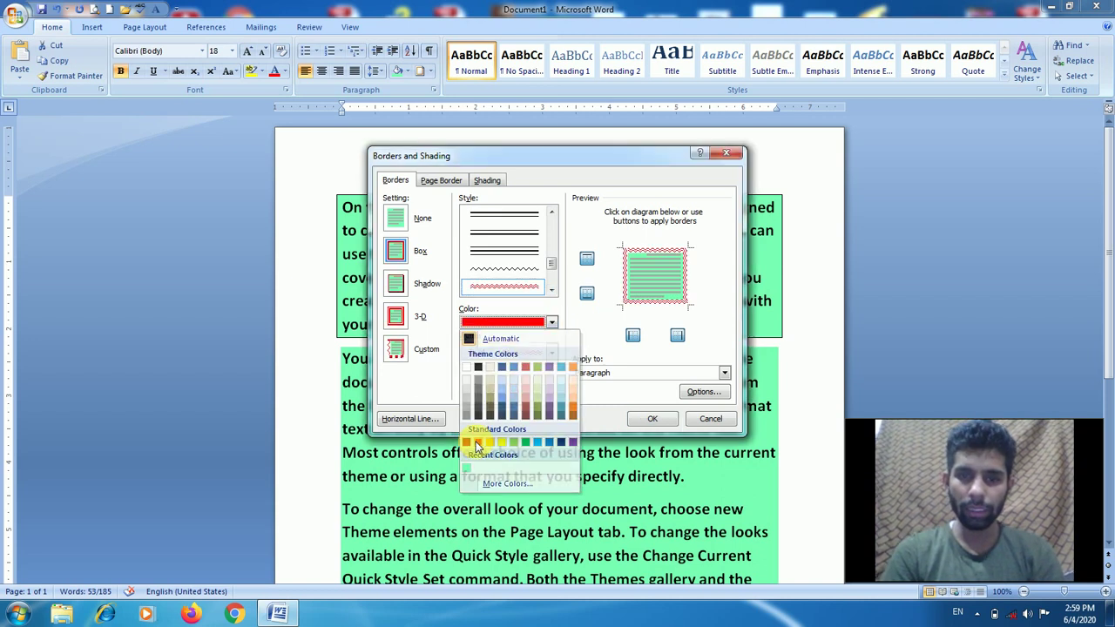
click(551, 352)
click(551, 351)
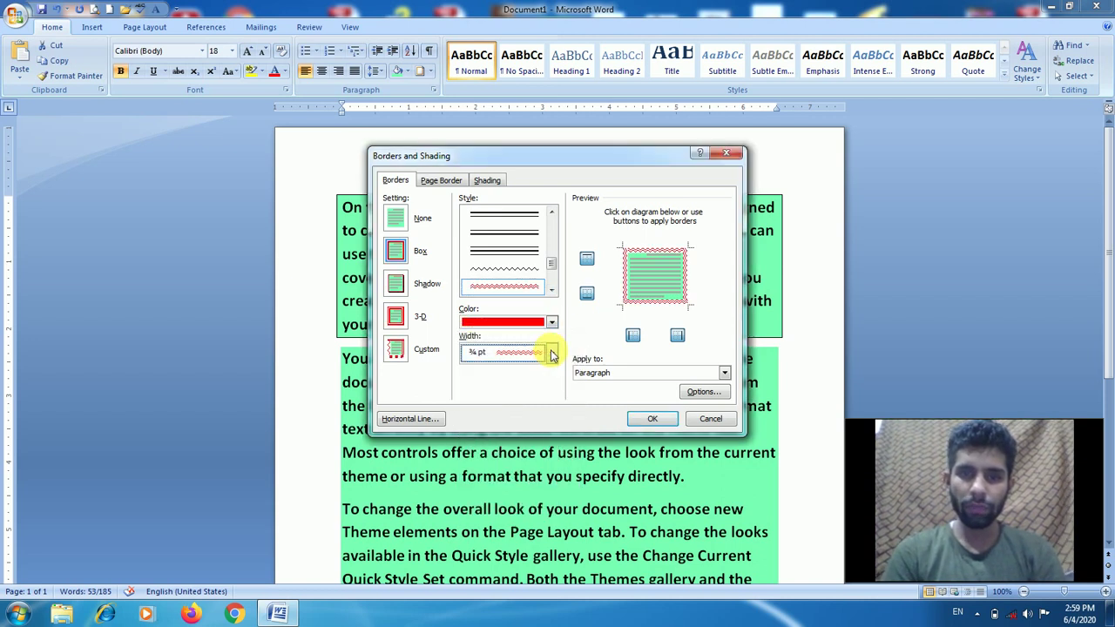
click(649, 418)
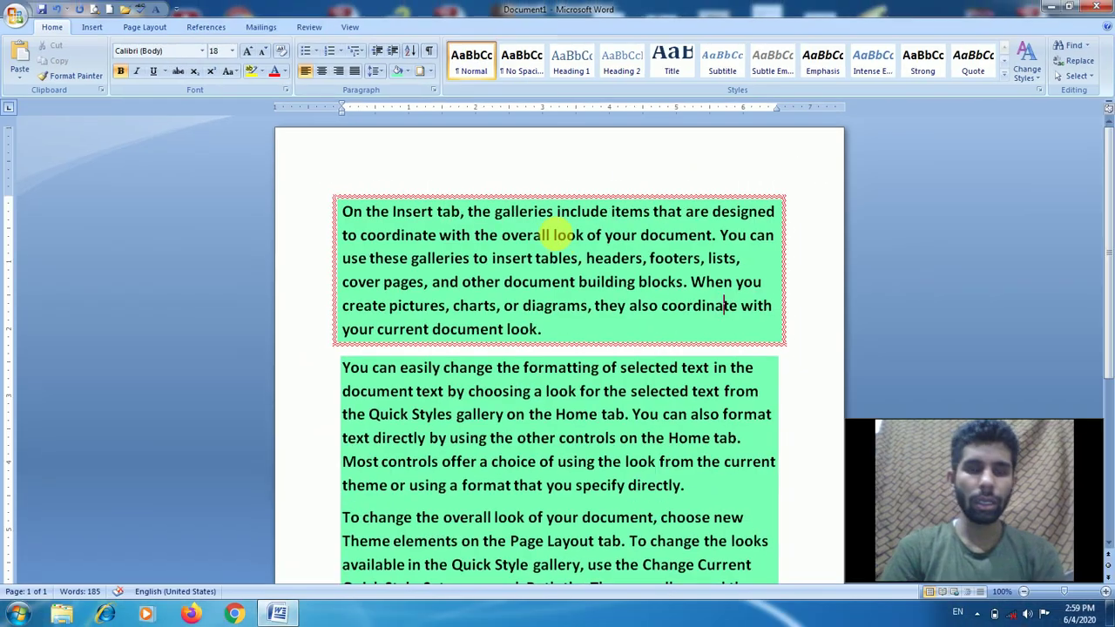
Step: Undo the wavy border and choose a 3 pt shaded line style as a box border for the entire document text
triple_click(555, 235)
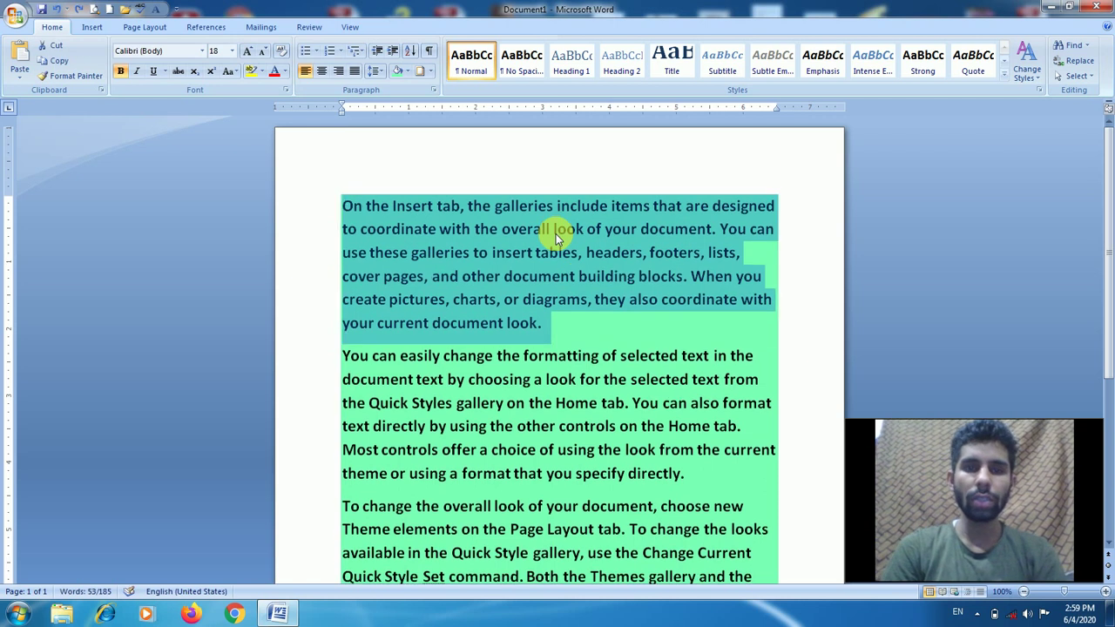
key(ctrl+a)
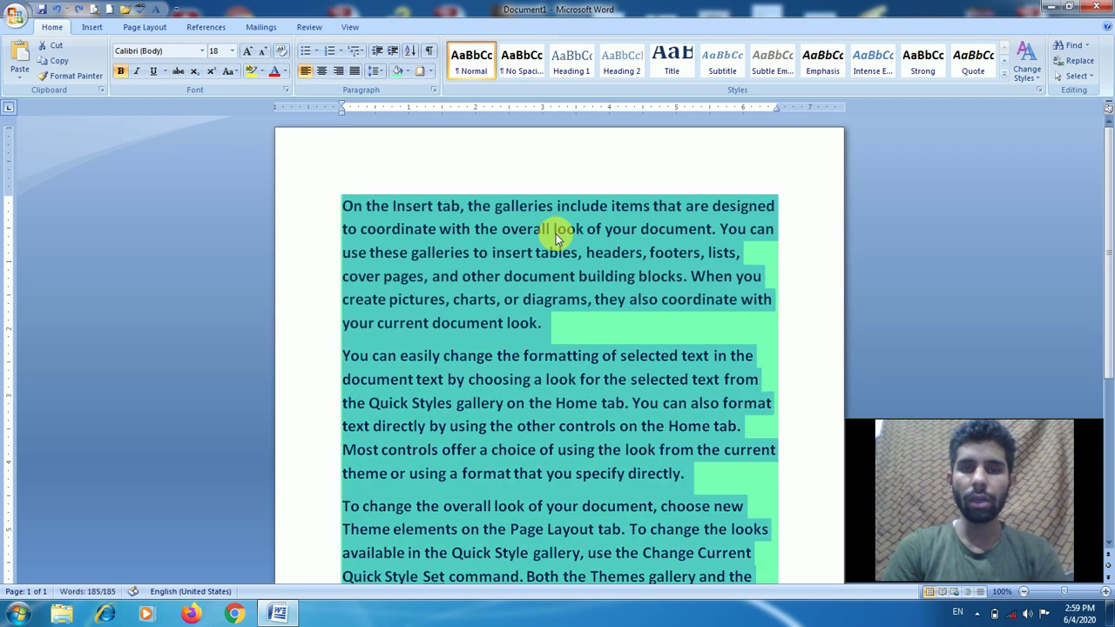
click(427, 73)
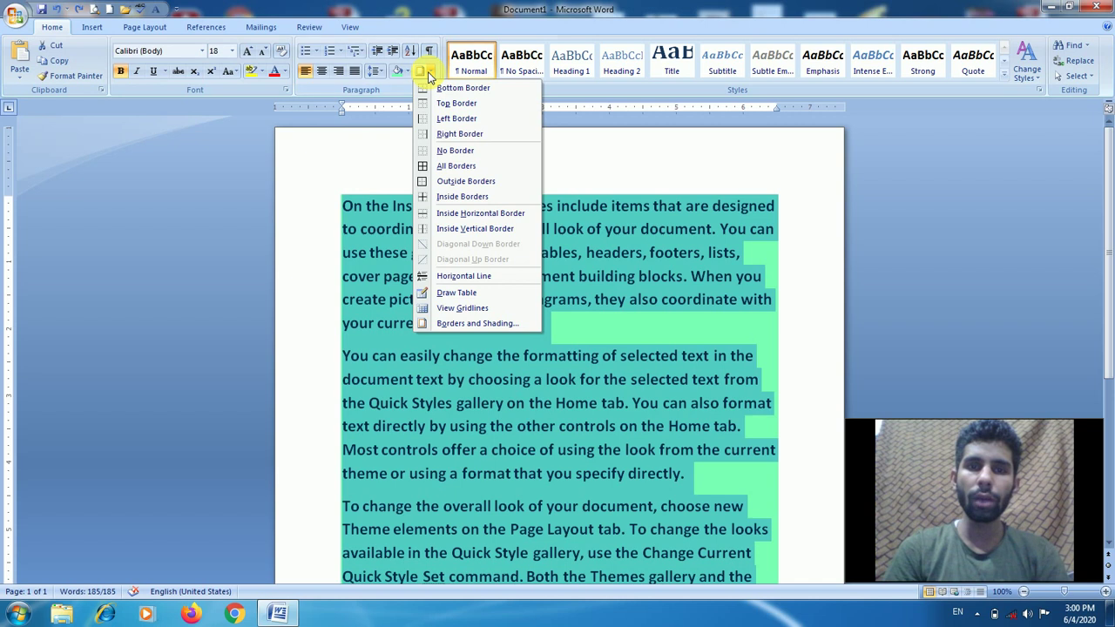
click(490, 325)
click(500, 321)
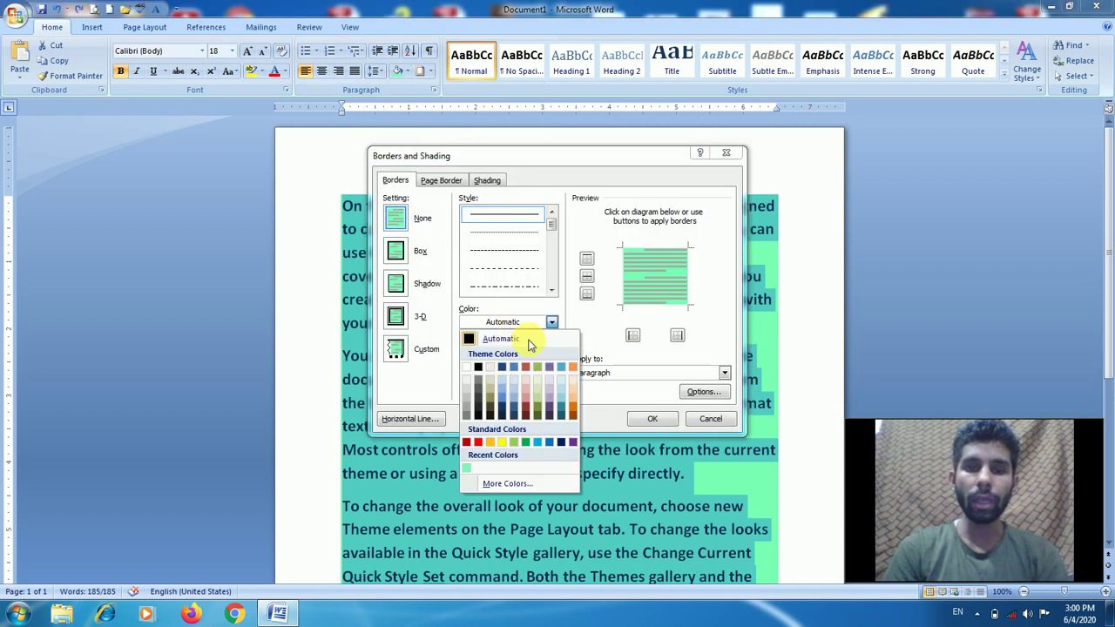
click(555, 290)
click(551, 288)
click(552, 289)
click(551, 288)
click(552, 288)
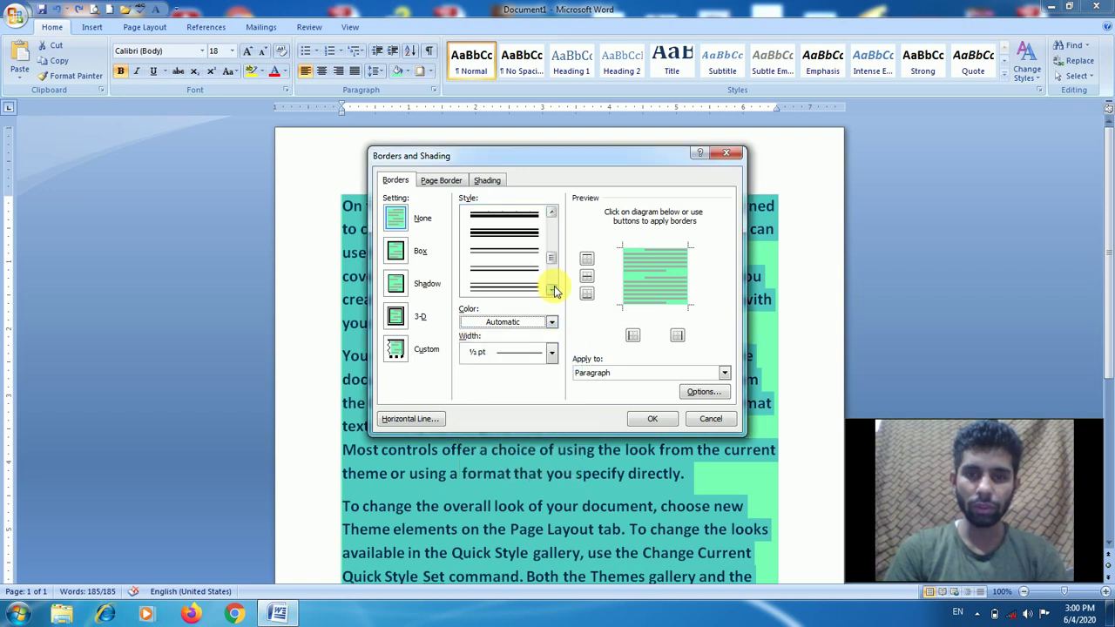
click(551, 288)
click(551, 289)
click(513, 243)
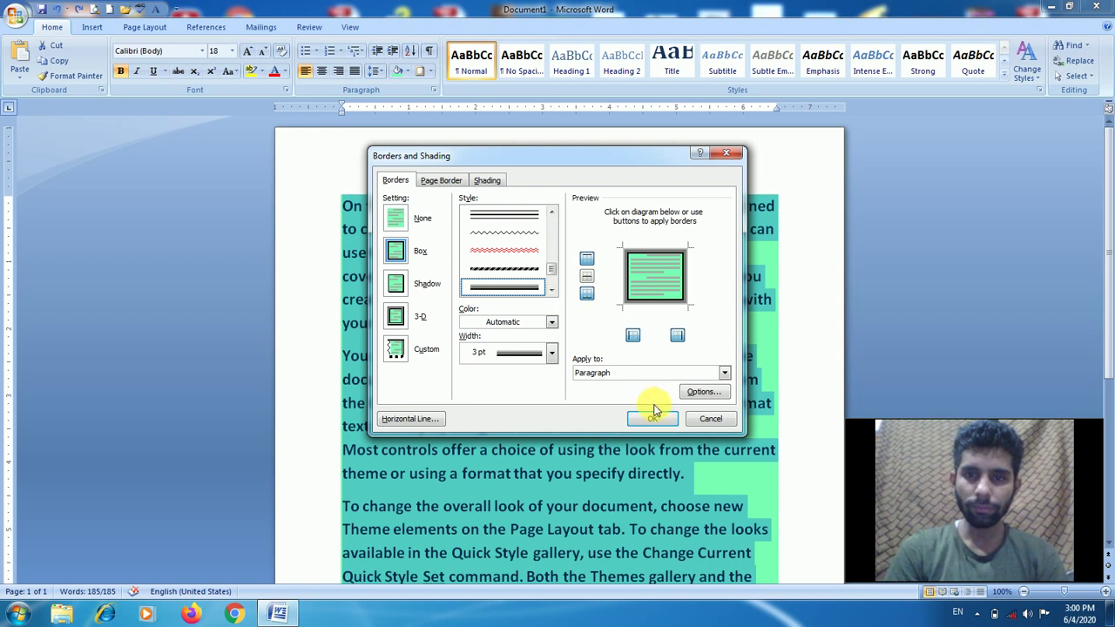
Step: Colour the 3 pt box border standard orange and apply it around all the paragraphs
click(503, 321)
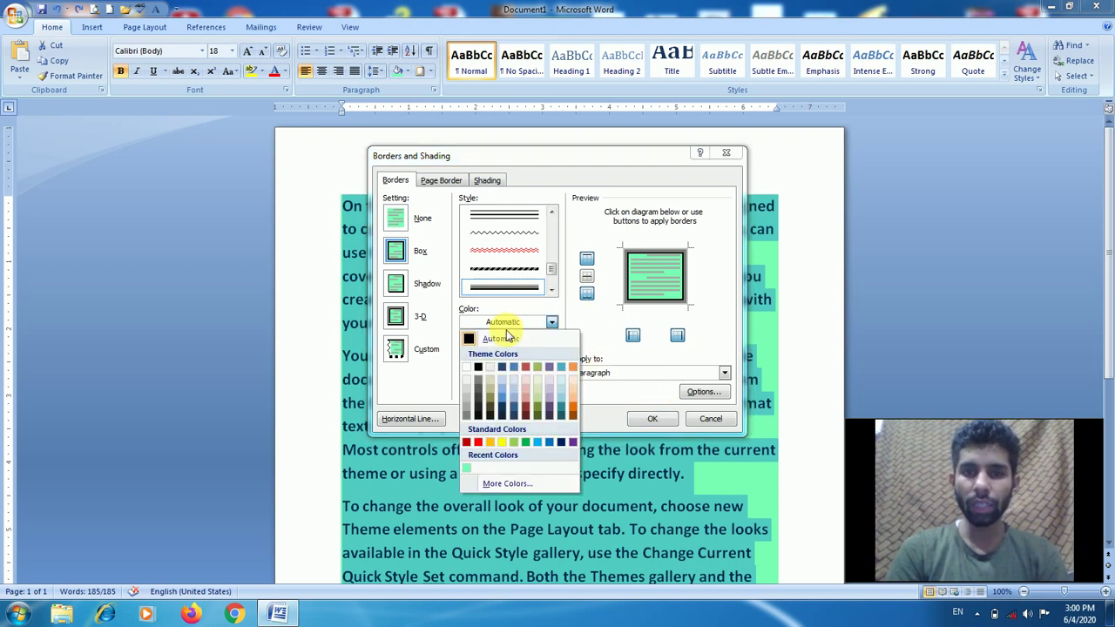
click(489, 442)
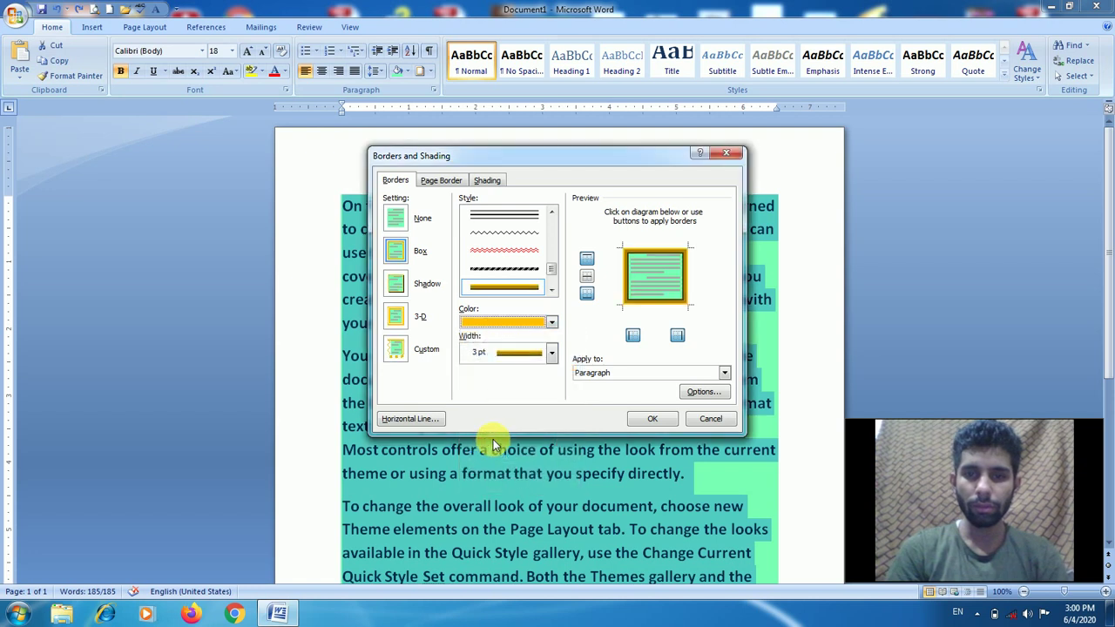
click(648, 420)
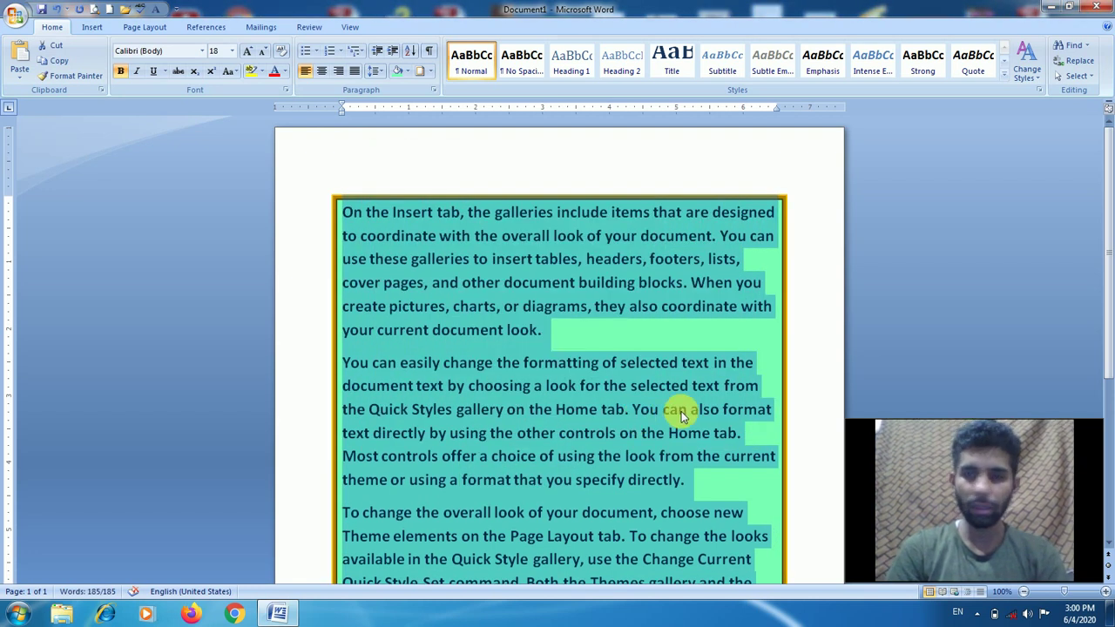
click(799, 318)
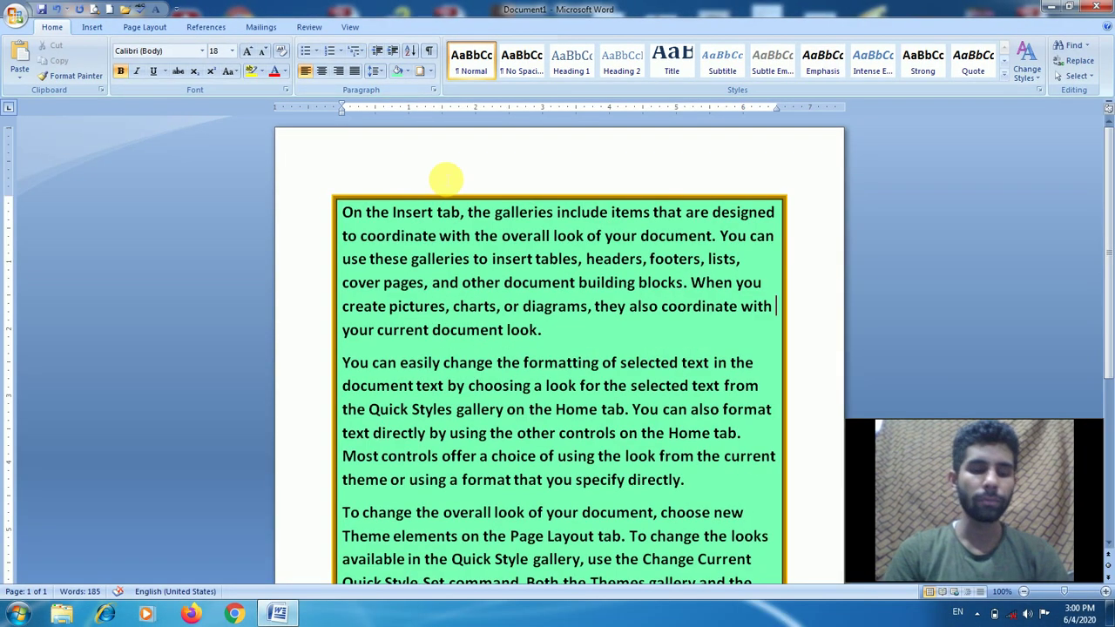
Step: Clear the formatted text and generate fresh sample paragraphs with =rand()
key(ctrl+z)
text(=ra)
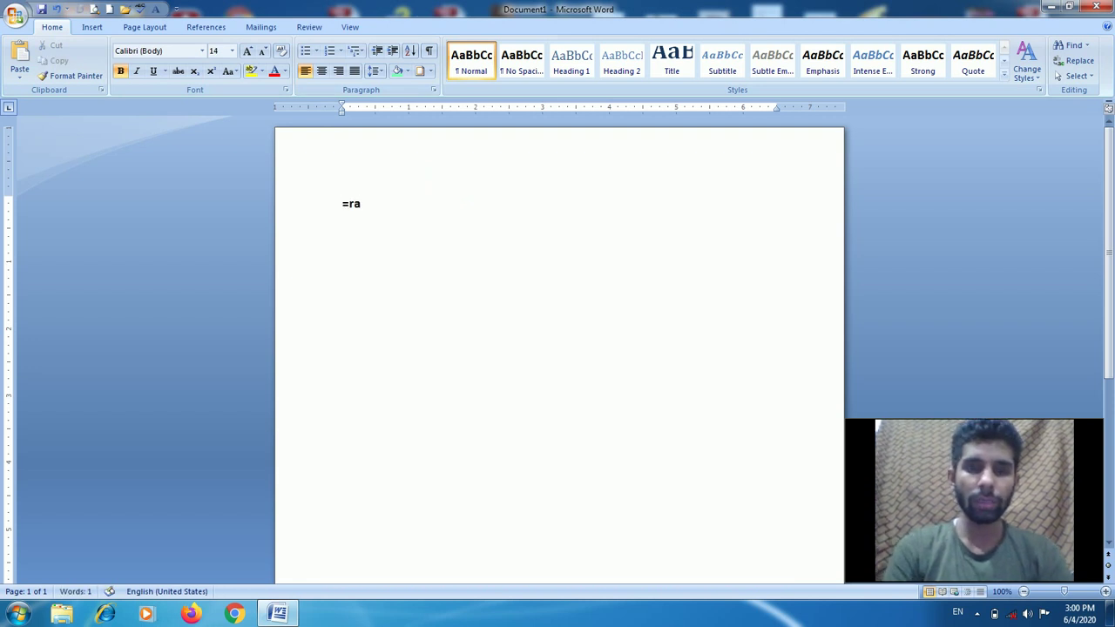
text(dn())
key(BackSpace)
key(BackSpace)
key(BackSpace)
key(BackSpace)
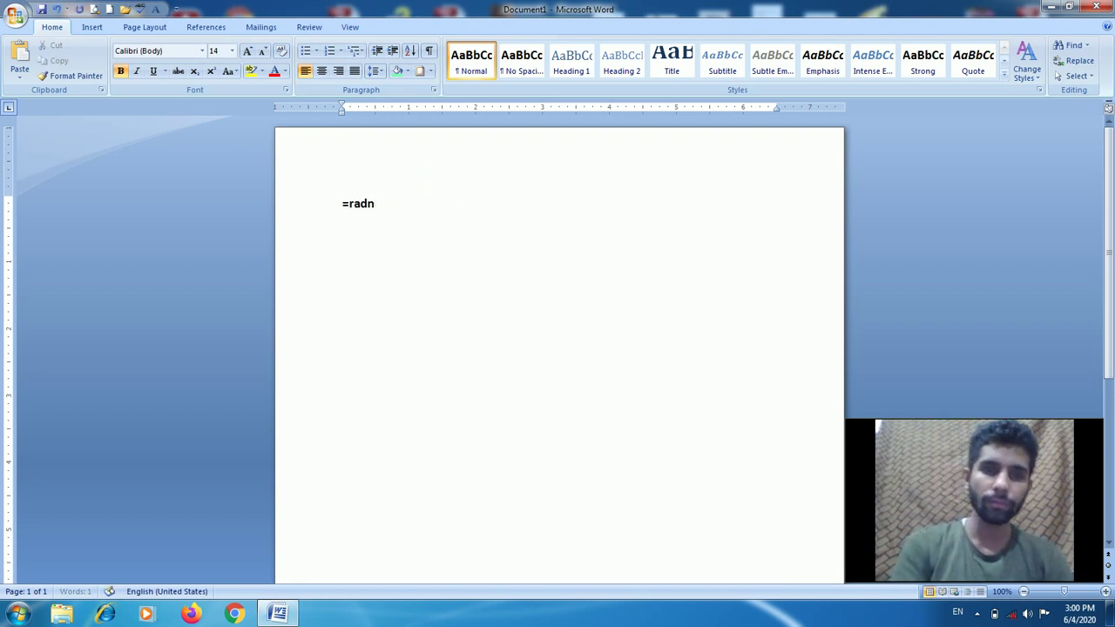
text(nd())
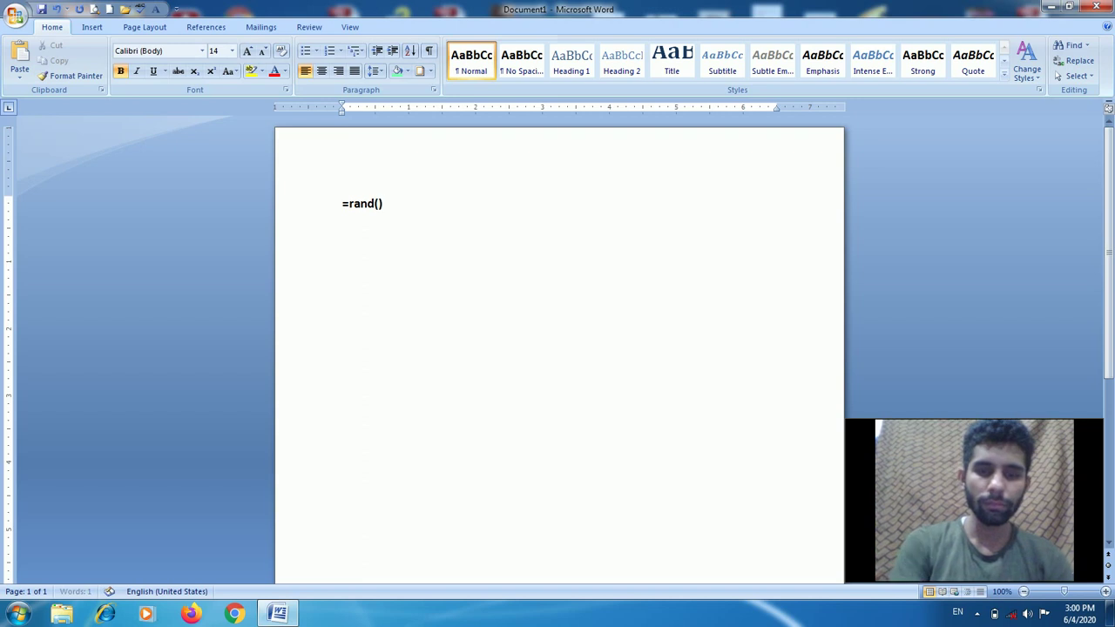
key(Return)
Step: Enlarge the first sentence to 16 pt and increase the whole text by one font size
ctrl+click(440, 178)
key(ctrl+shift+period)
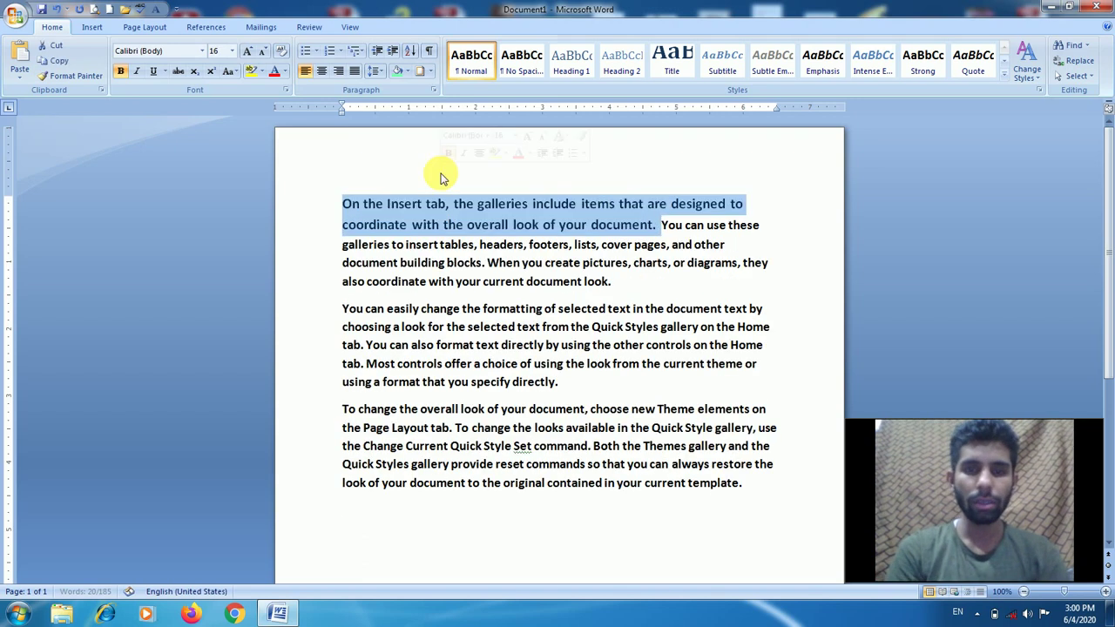
key(ctrl+a)
key(ctrl+shift+period)
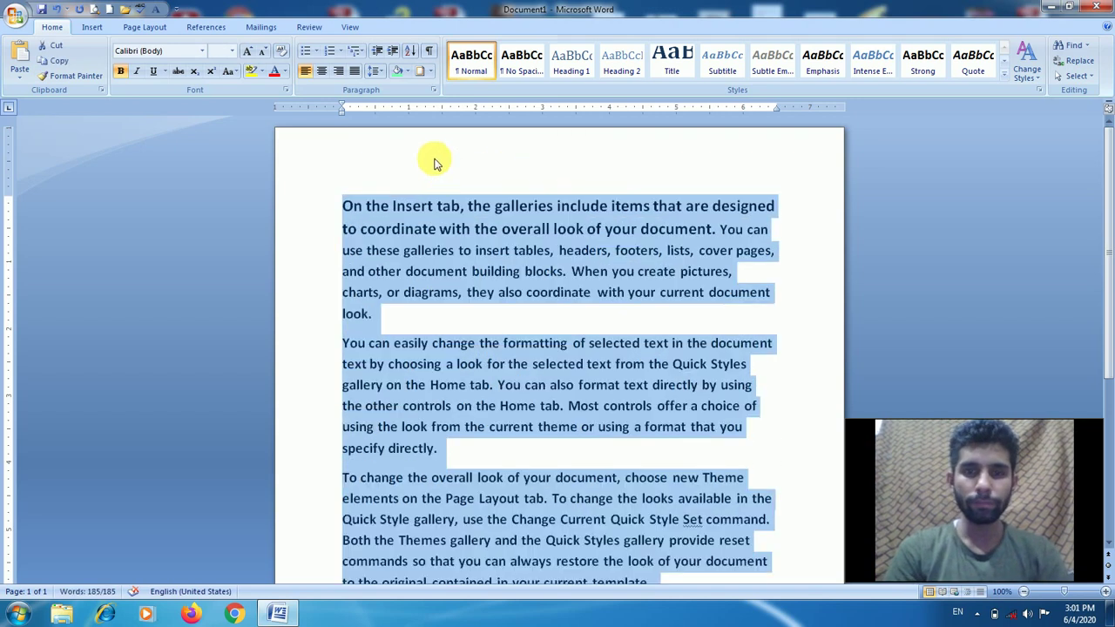
click(345, 209)
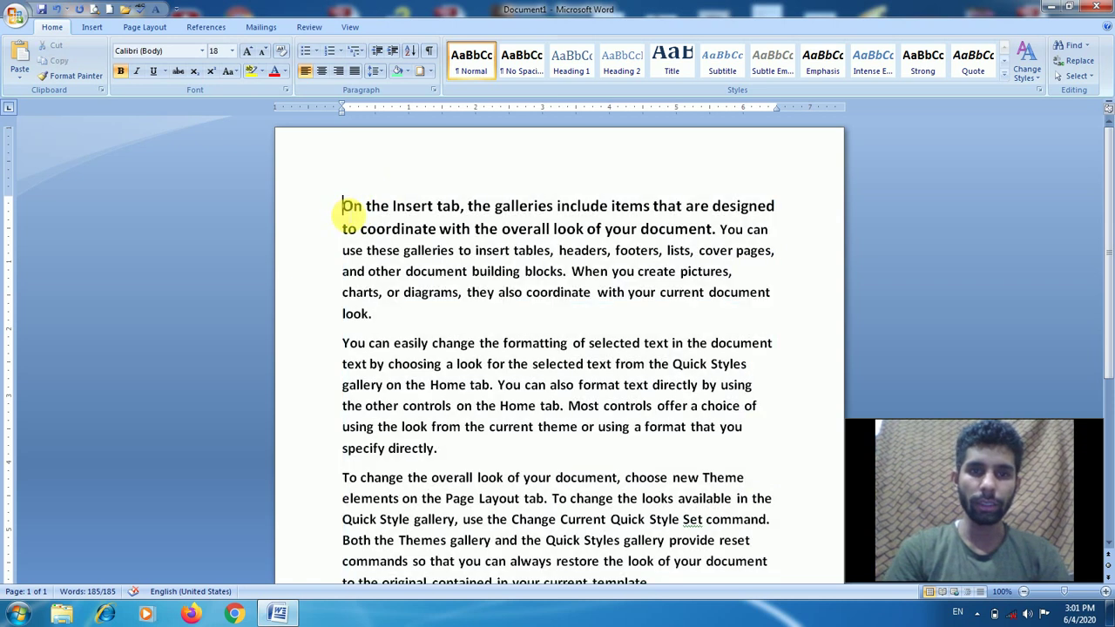
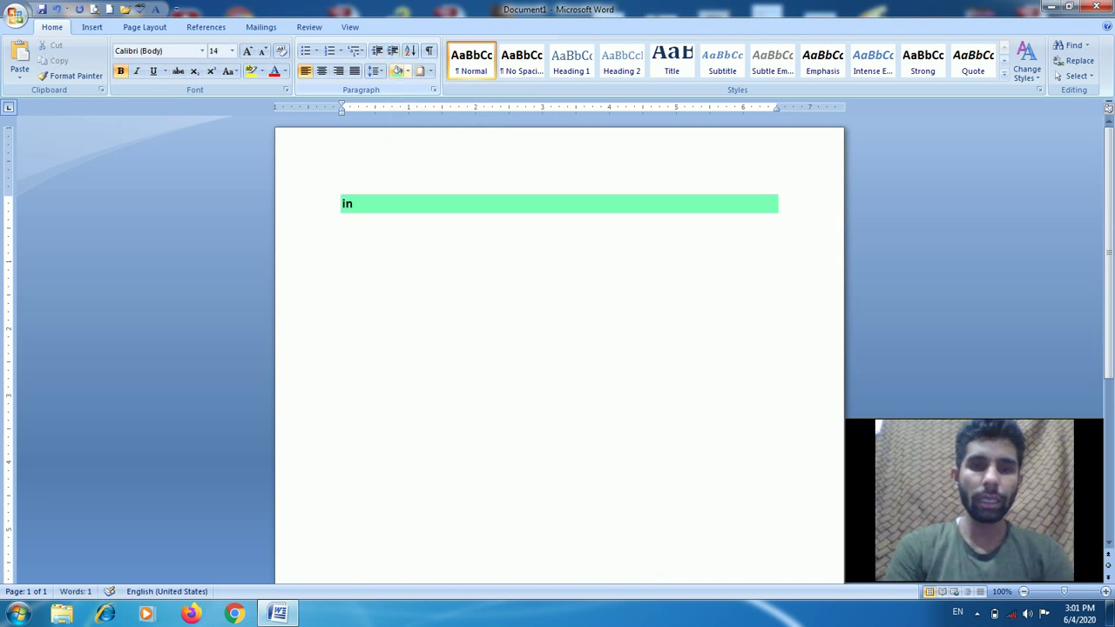
Step: Write the line "Increase indent (" and enlarge it to 18 pt
text(crease)
click(410, 51)
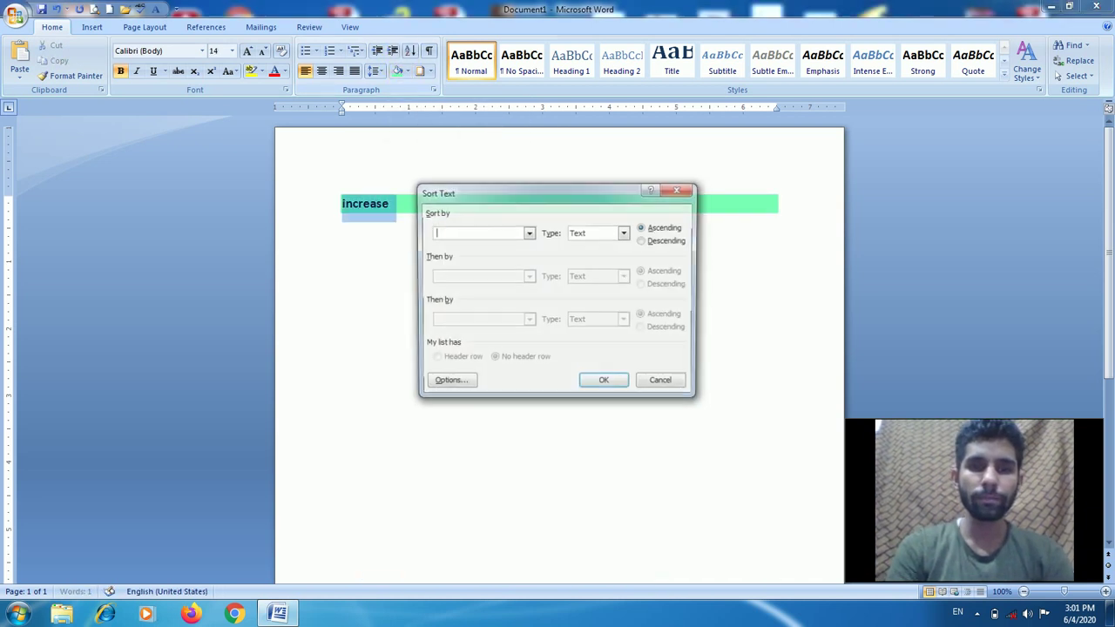
key(Escape)
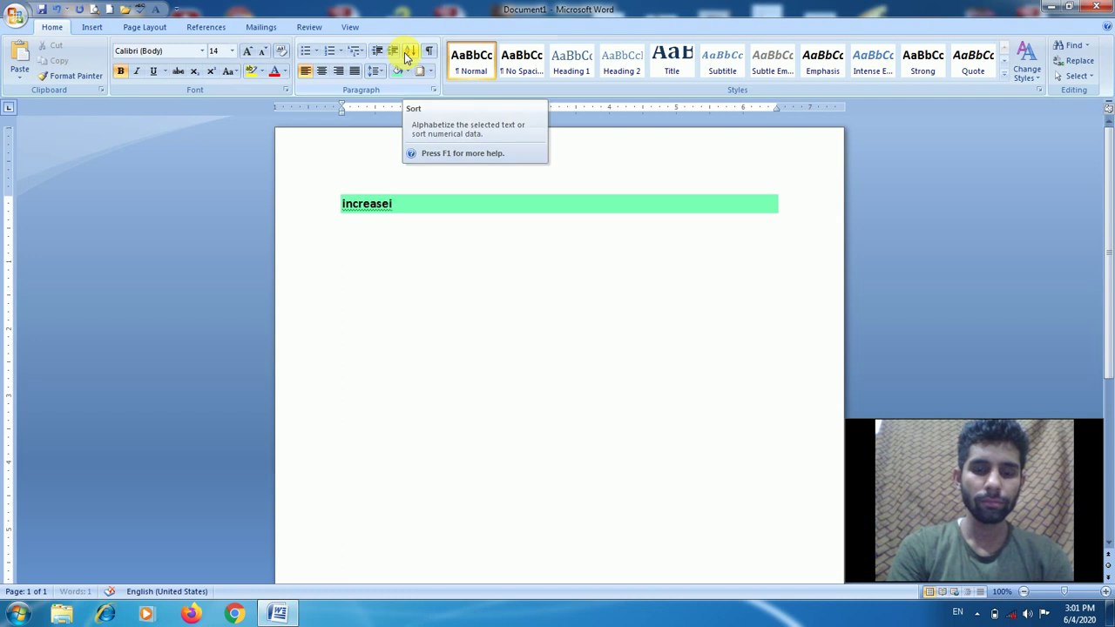
text(indi)
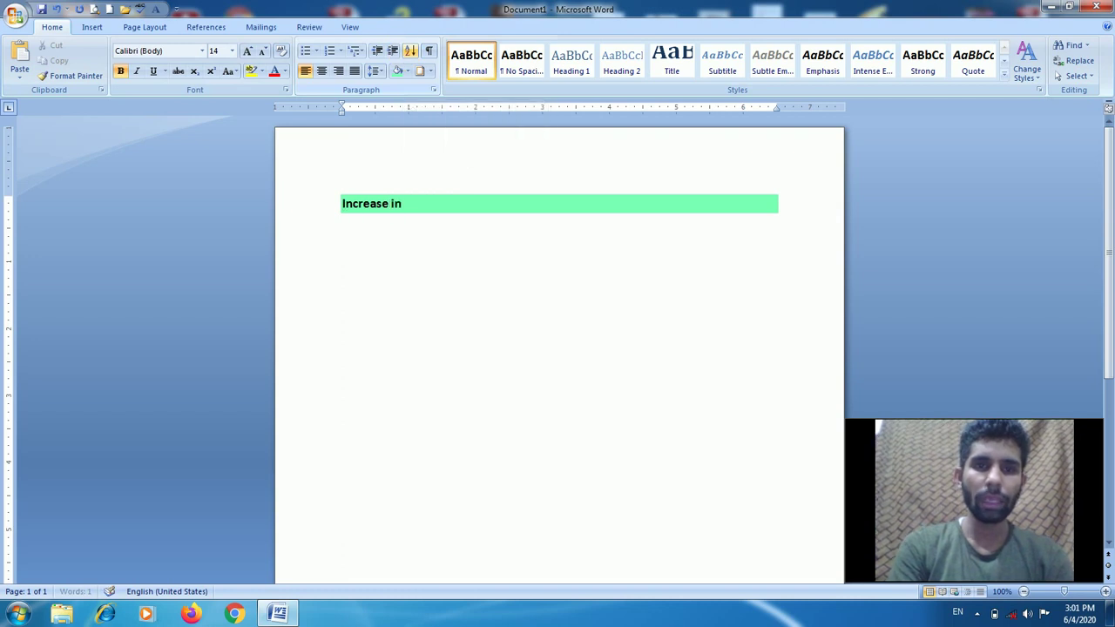
key(ctrl+a)
key(ctrl+shift+period)
key(ctrl+shift+period)
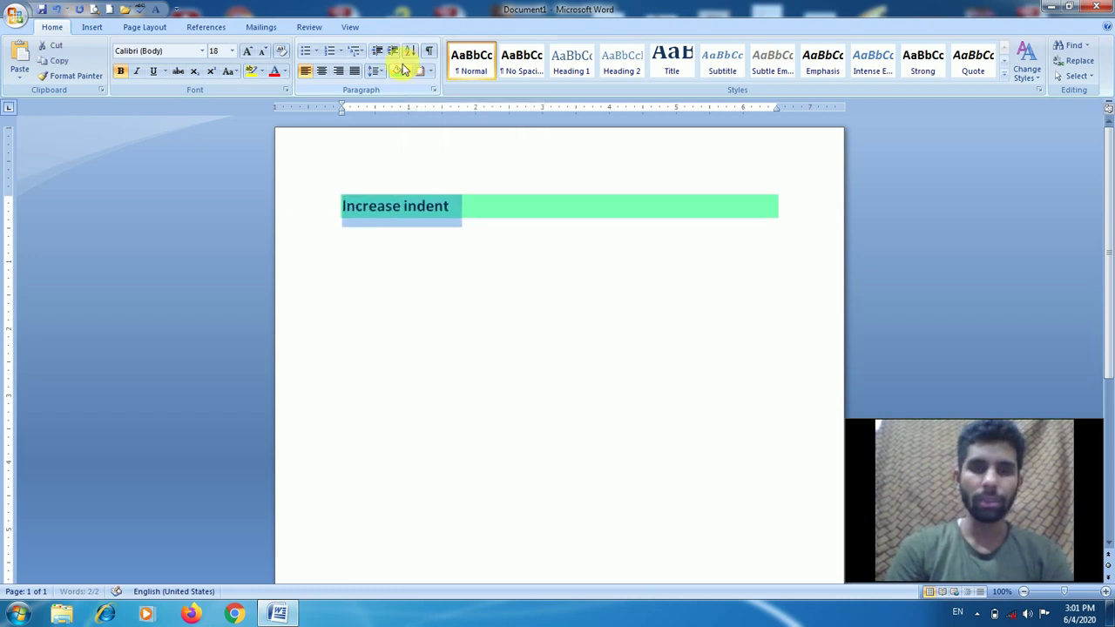
key(End)
text(()
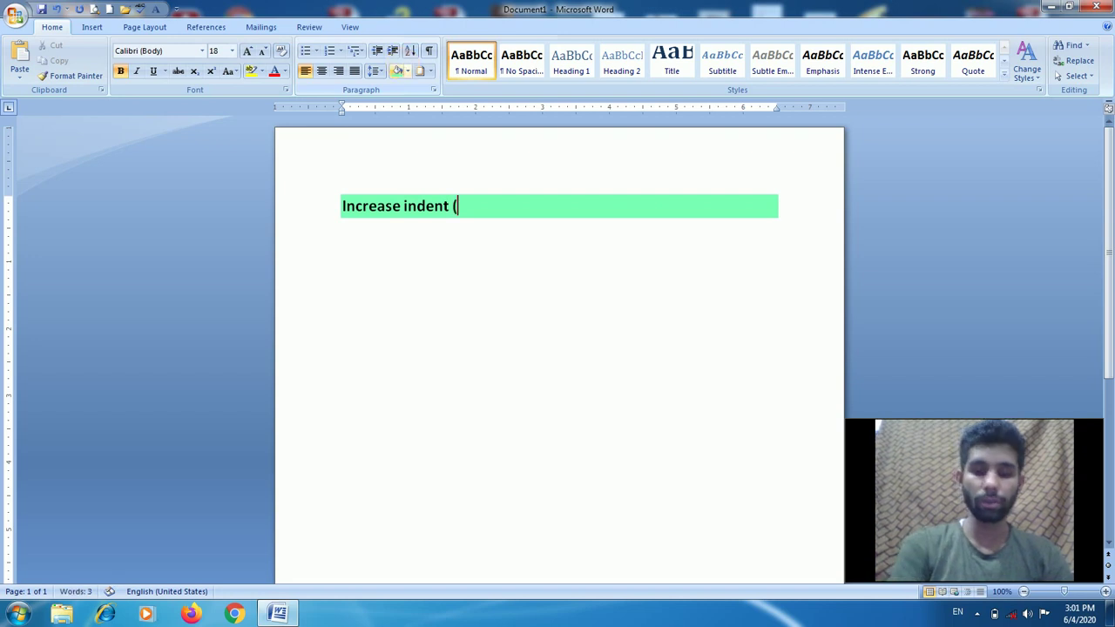
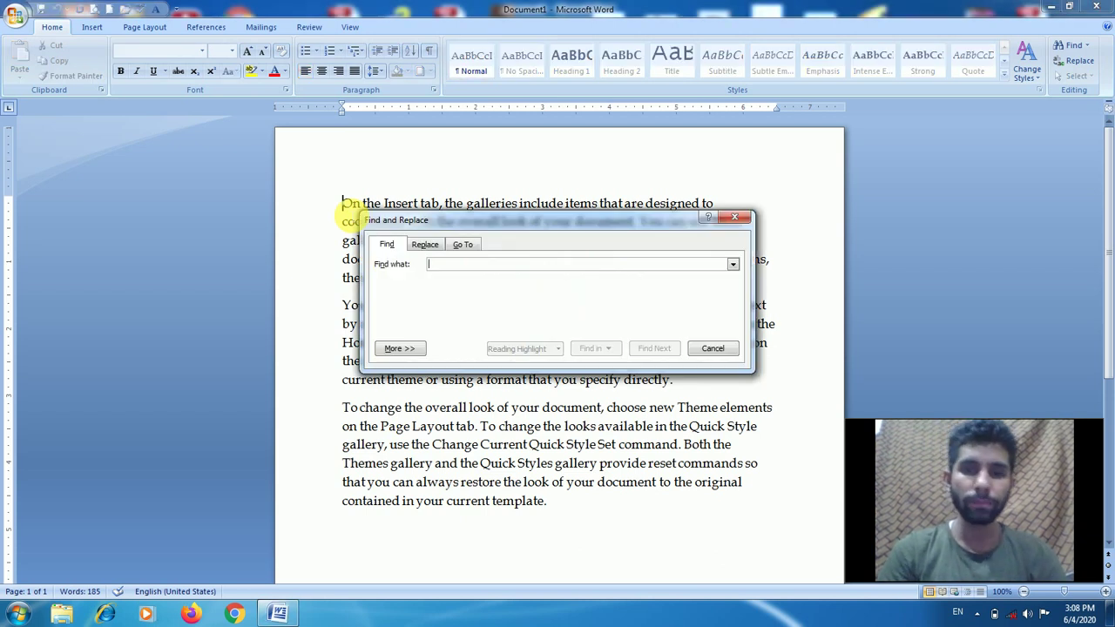
Step: Search the document for "text" with Find and apply reading highlight to all occurrences, keeping the highlighted words uncovered
text(text)
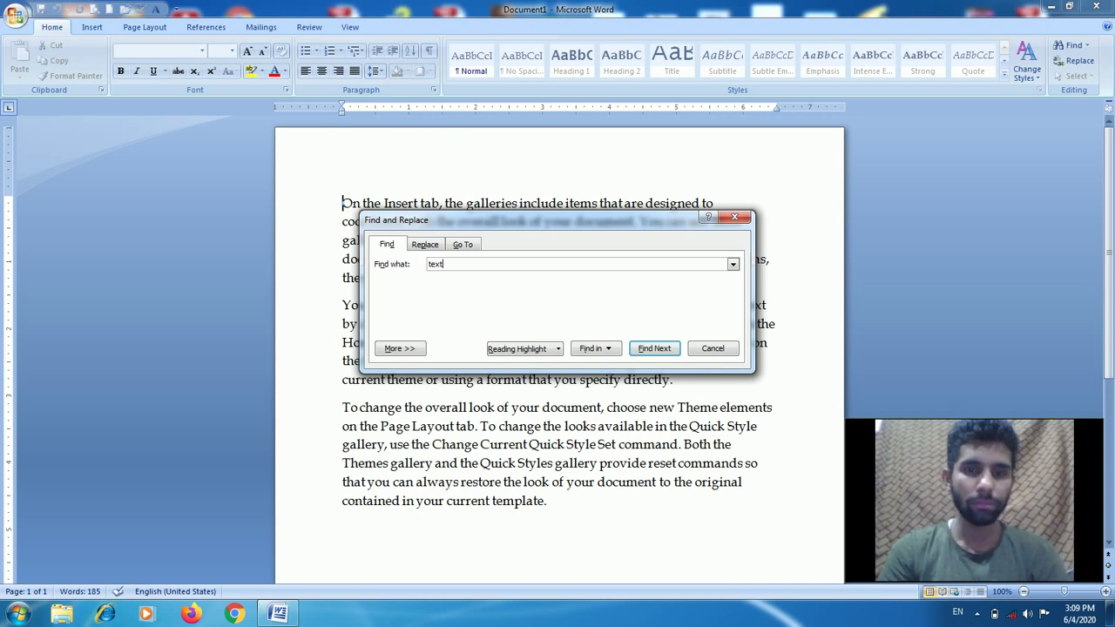
click(519, 351)
click(521, 362)
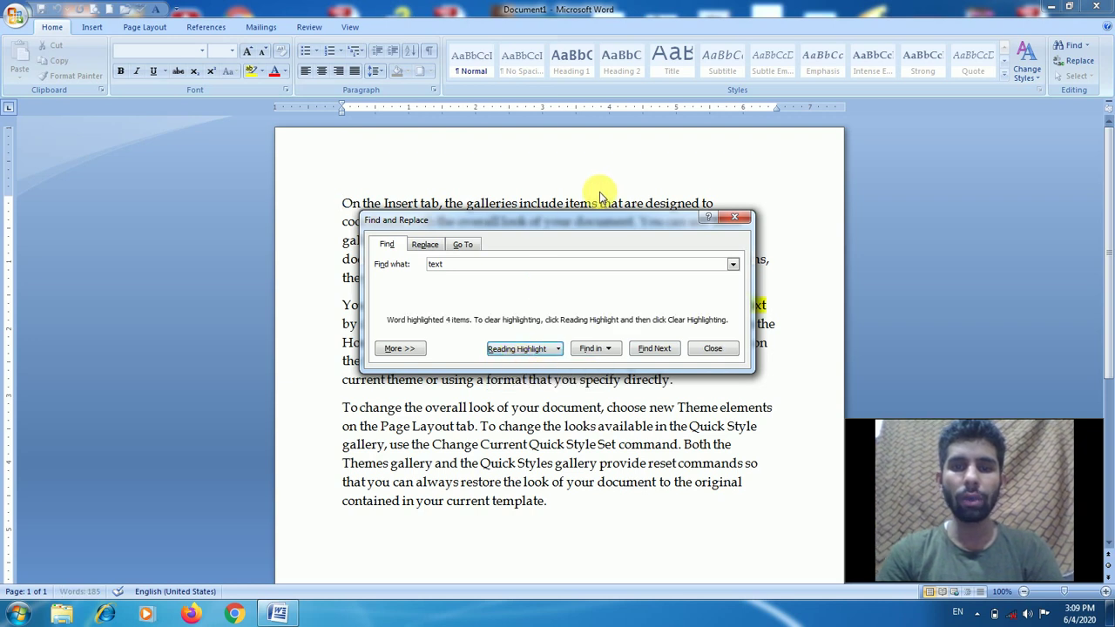
drag(580, 224, 499, 107)
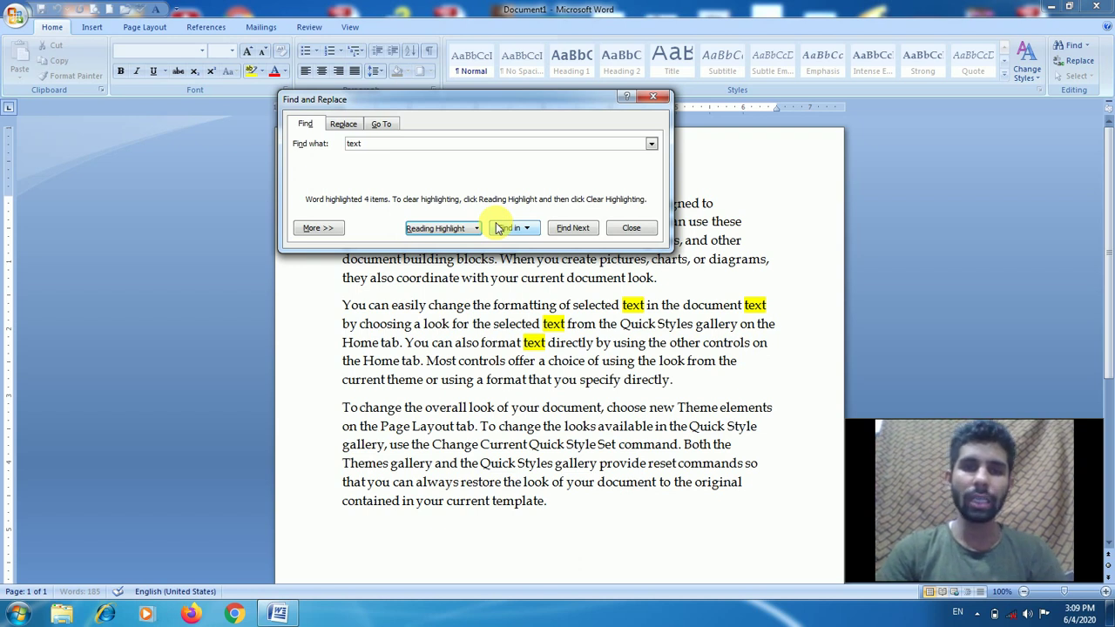
Step: Step through the occurrences of "text" one by one, close the search and deselect the found word
click(562, 229)
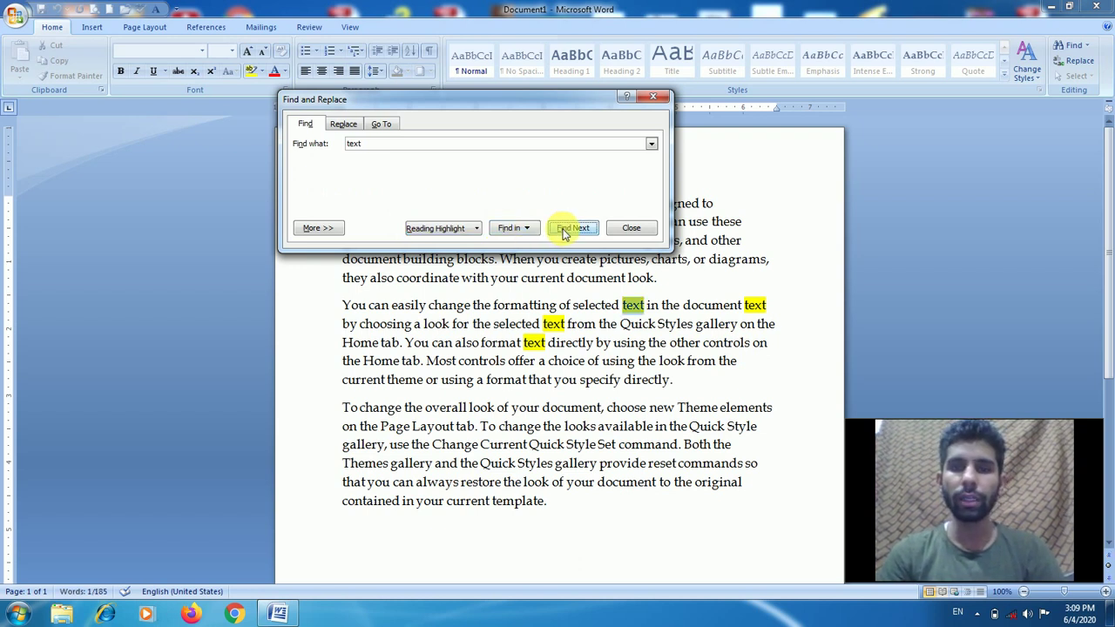
click(564, 231)
click(562, 230)
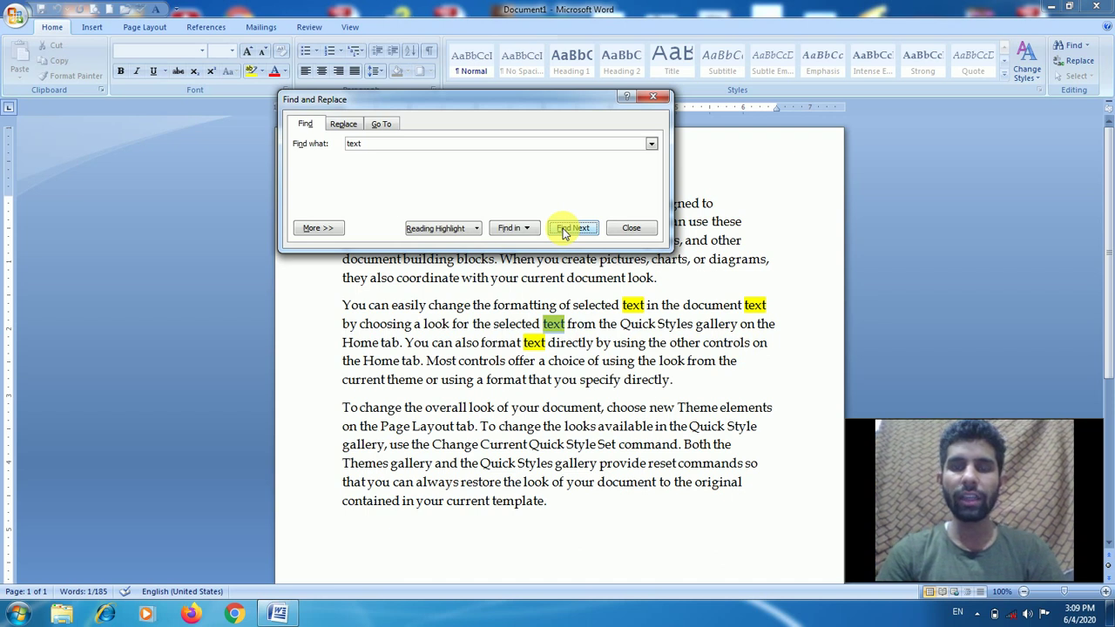
click(563, 232)
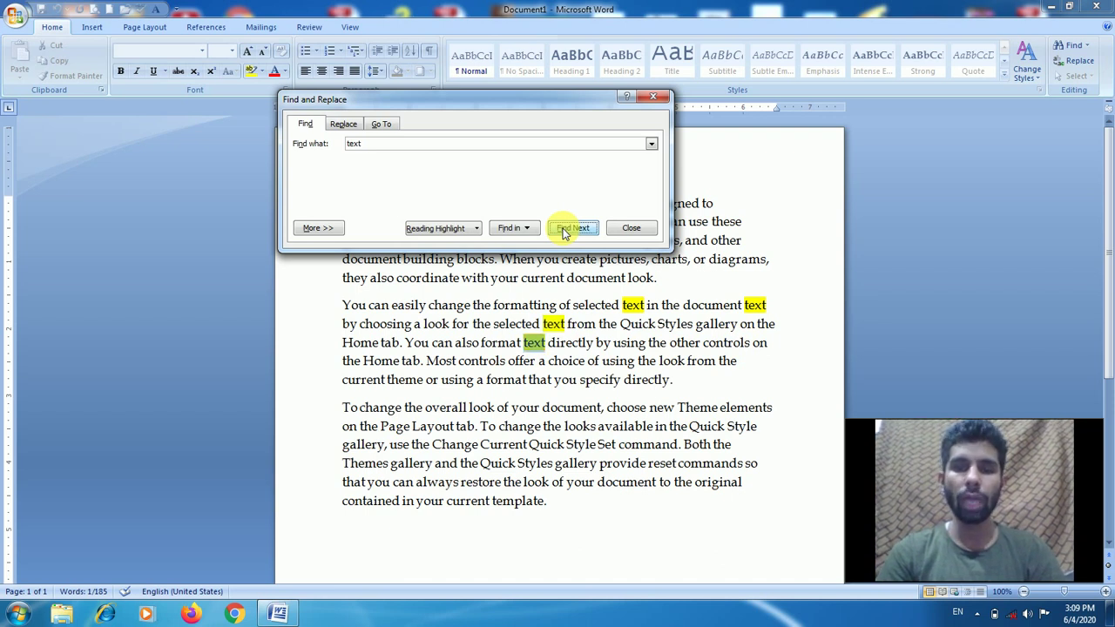
click(636, 229)
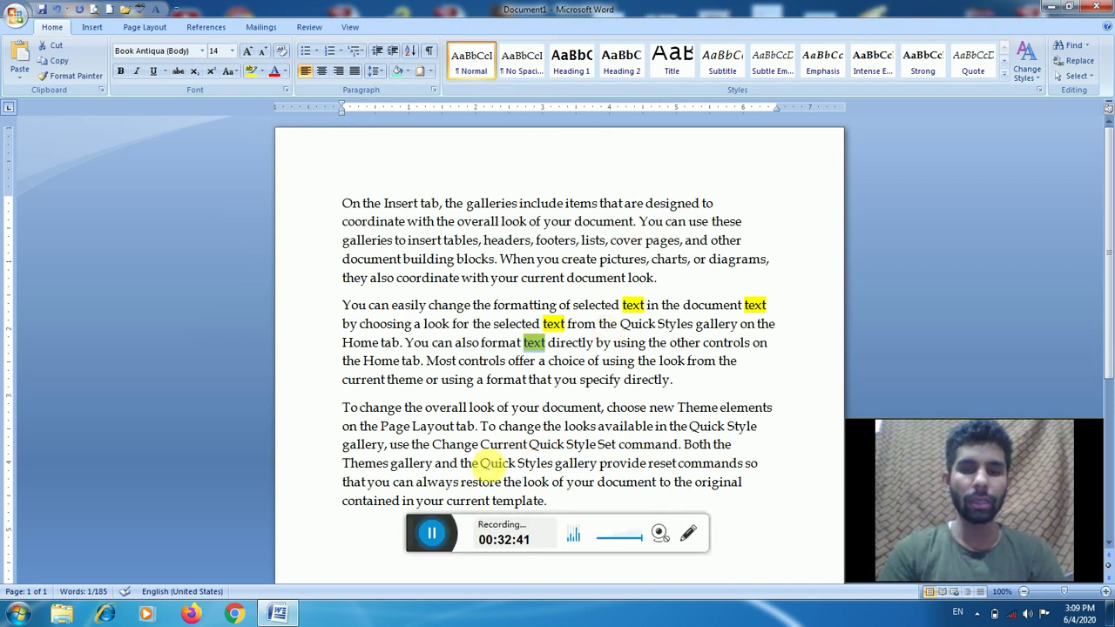
click(399, 533)
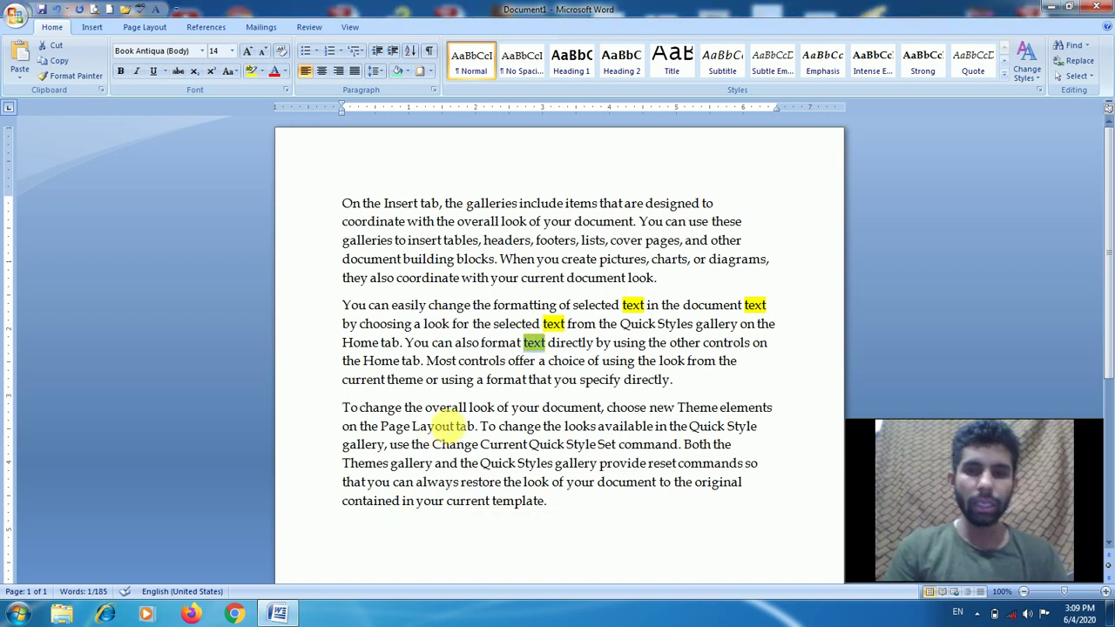
click(442, 426)
Step: Replace all occurrences of "text" with "matter" from the start of the document
click(342, 203)
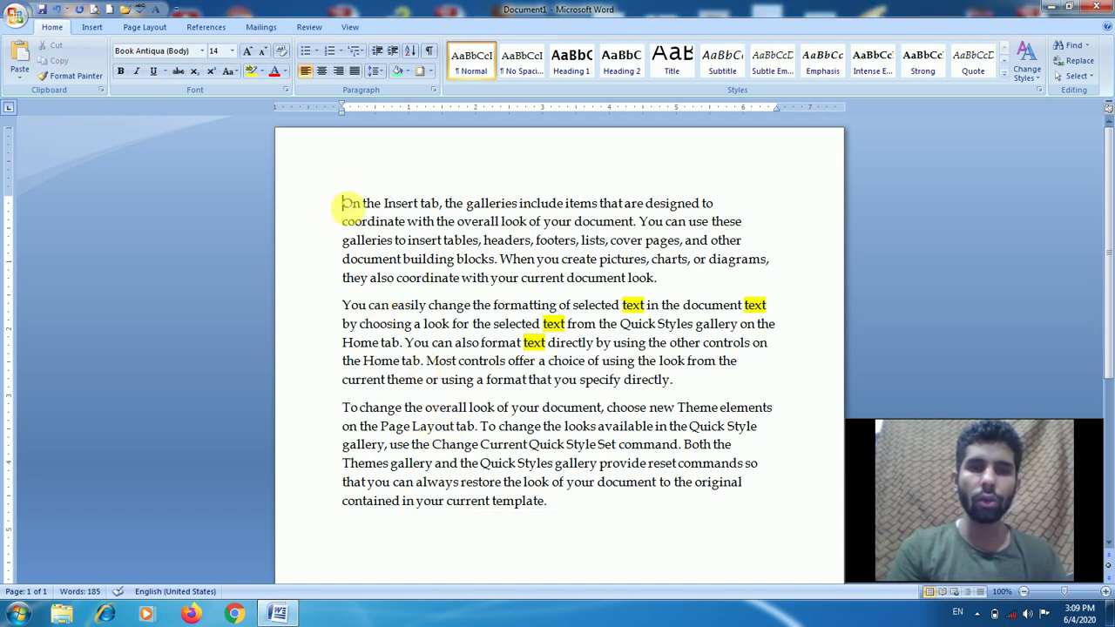
key(ctrl+h)
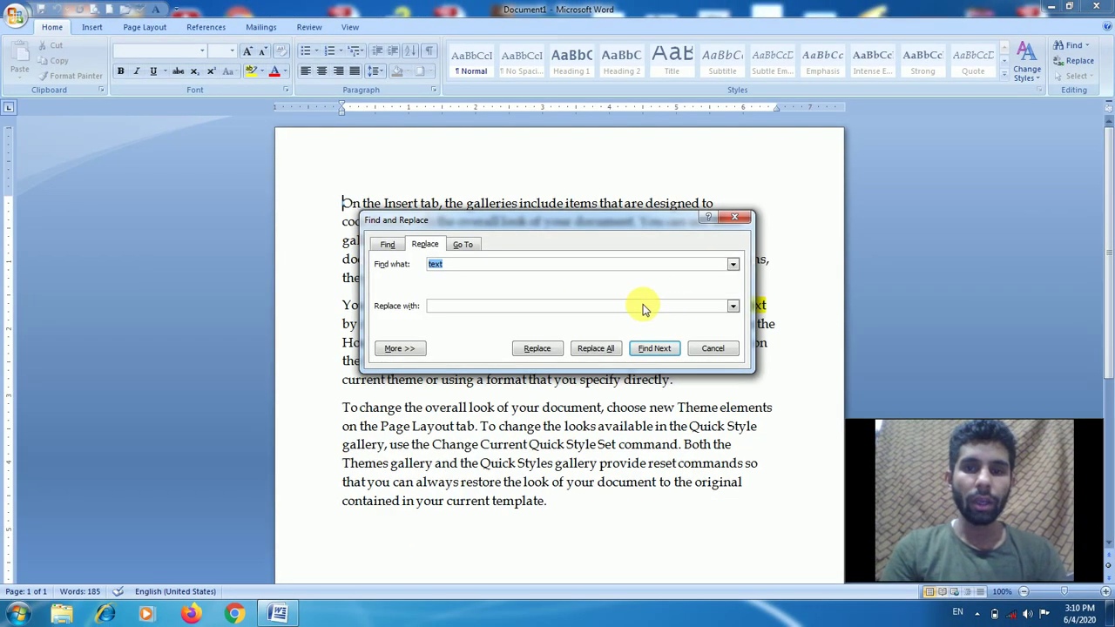
click(710, 359)
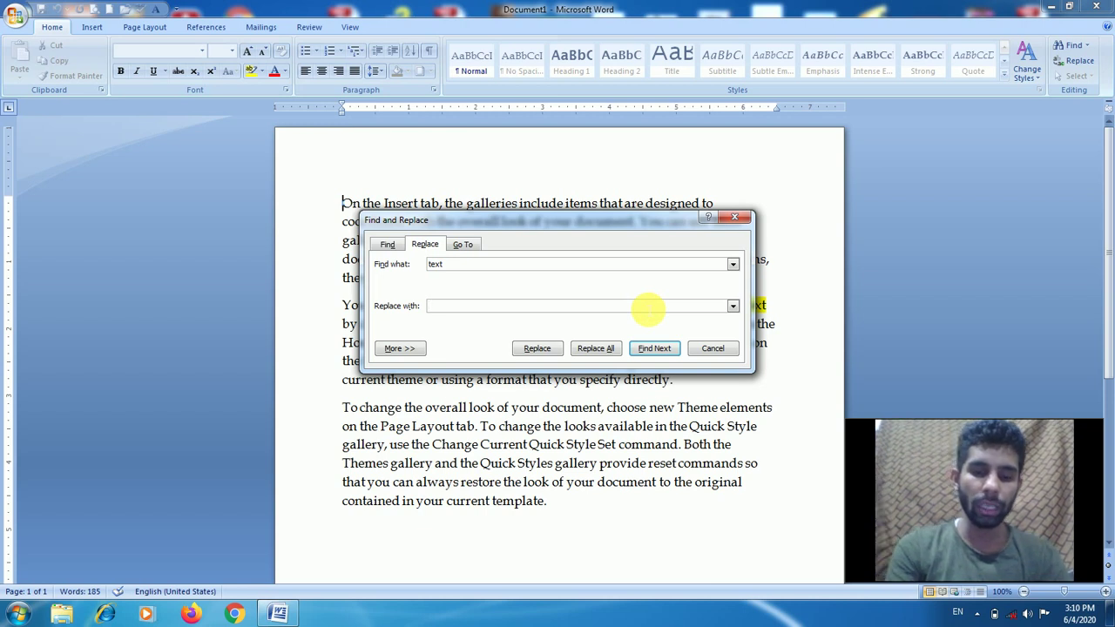
text(matter)
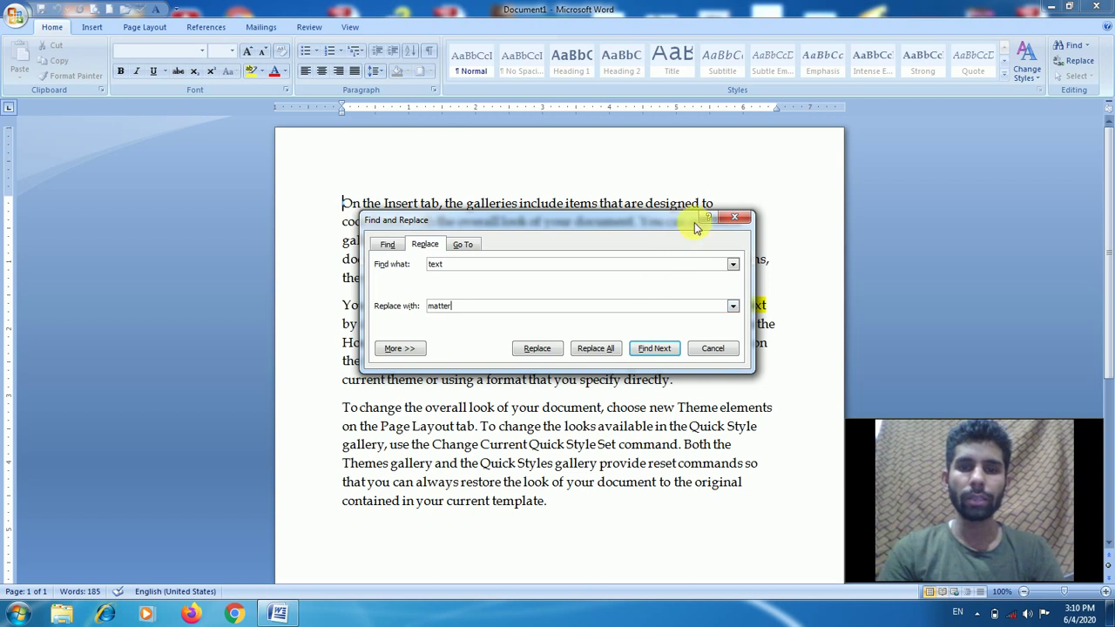
click(601, 353)
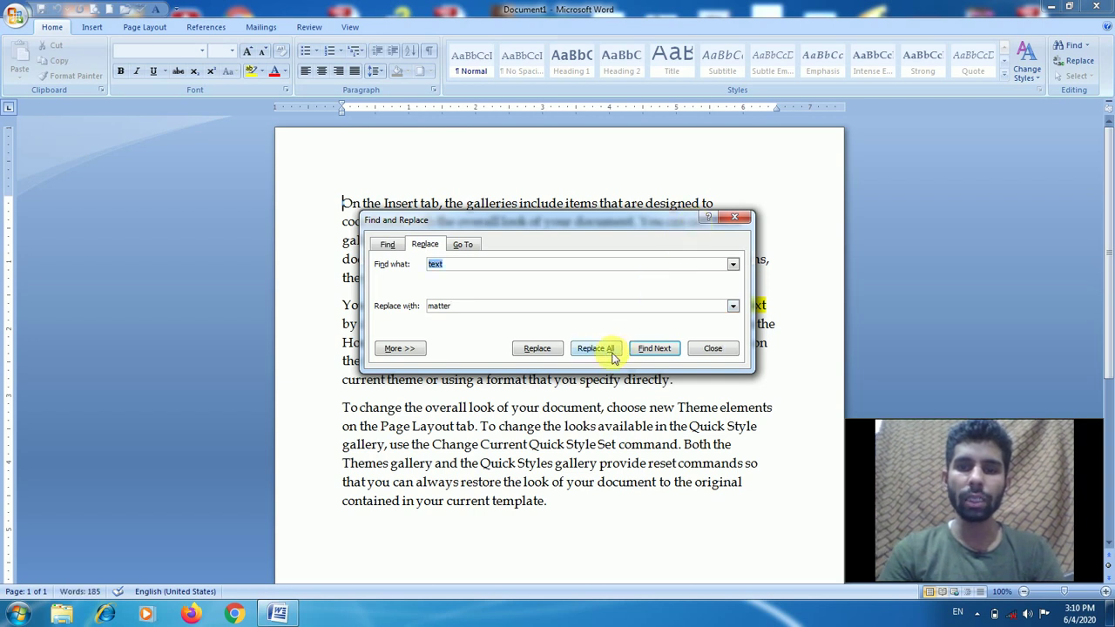
click(607, 355)
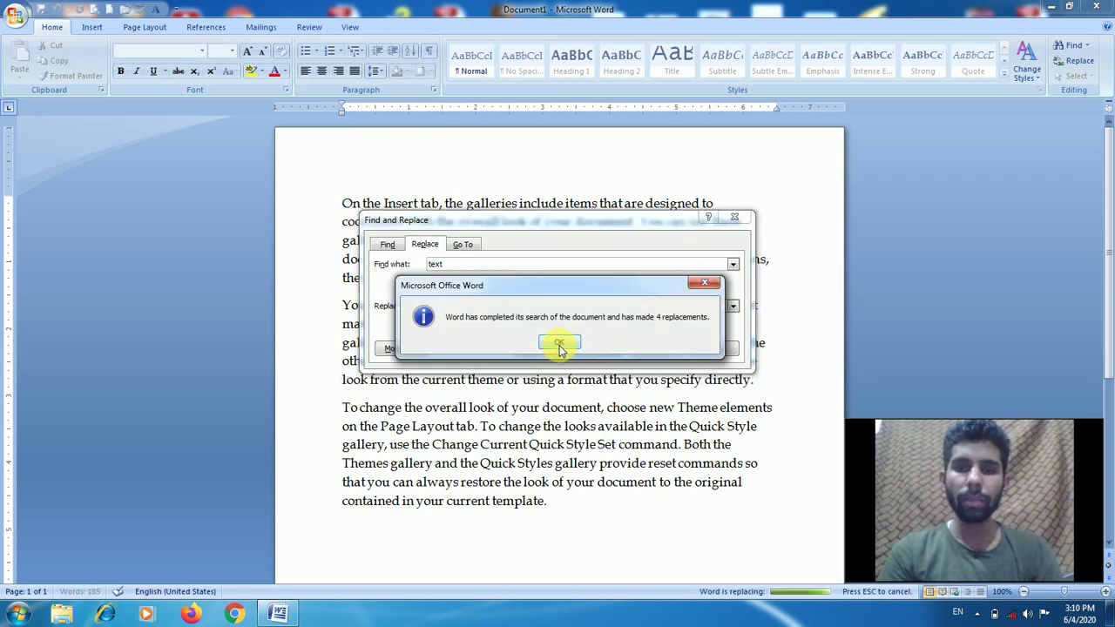
click(560, 343)
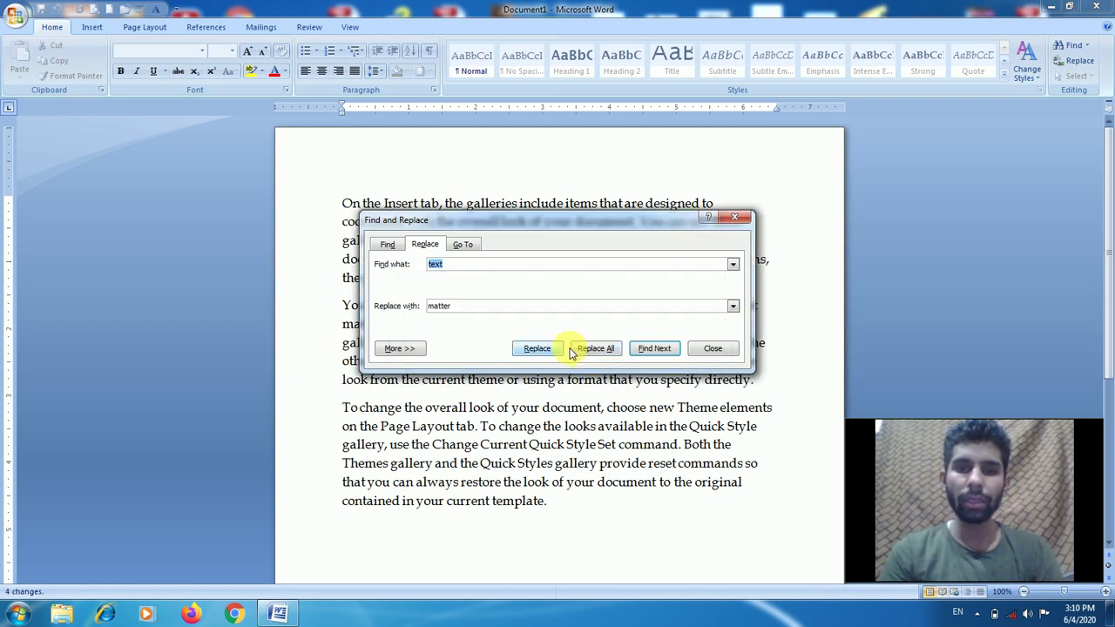
click(702, 351)
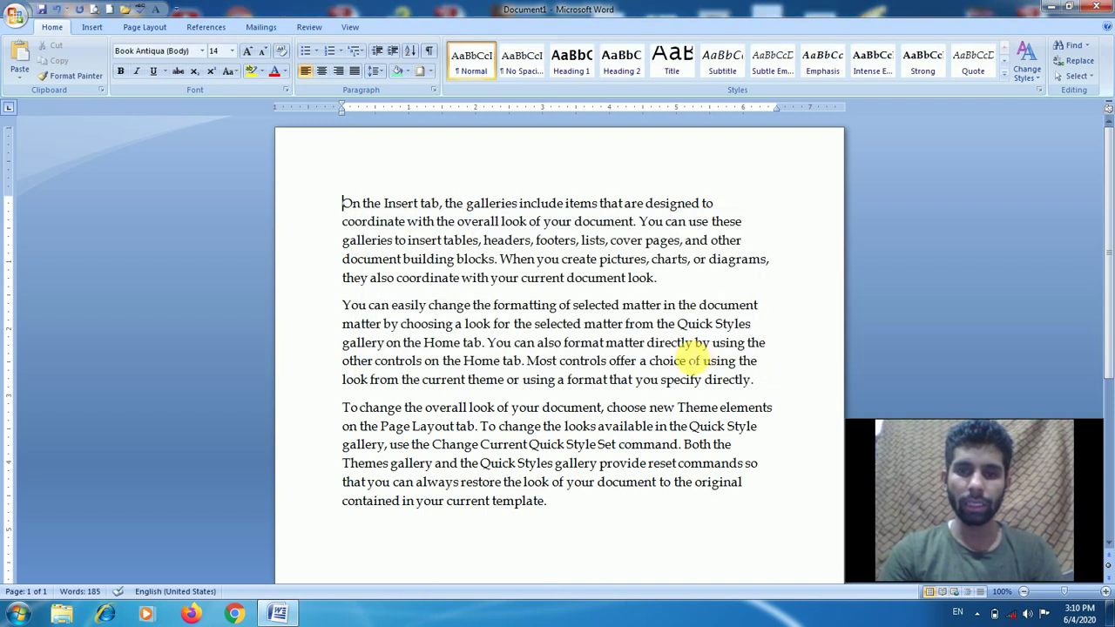
Step: Search the document again for the replaced word "text"
key(ctrl+f)
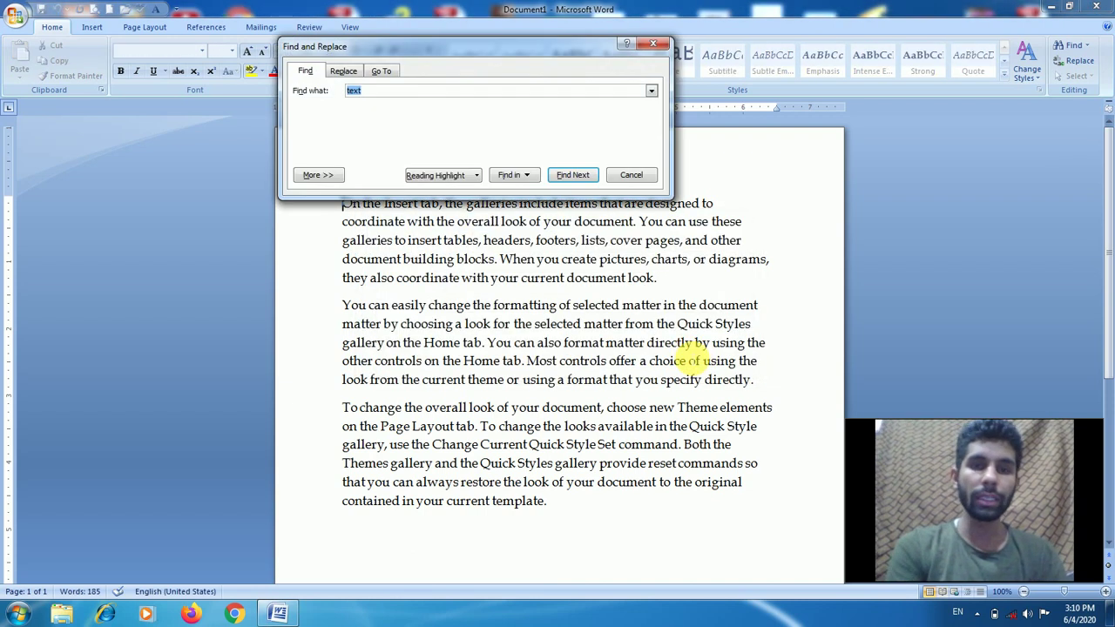
key(Return)
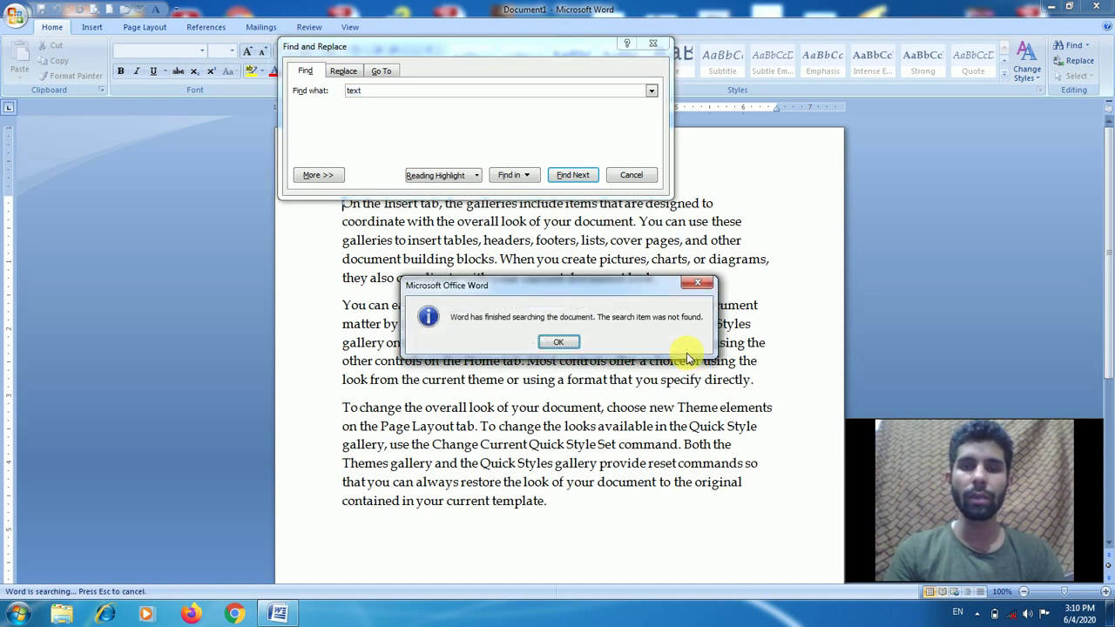
key(Return)
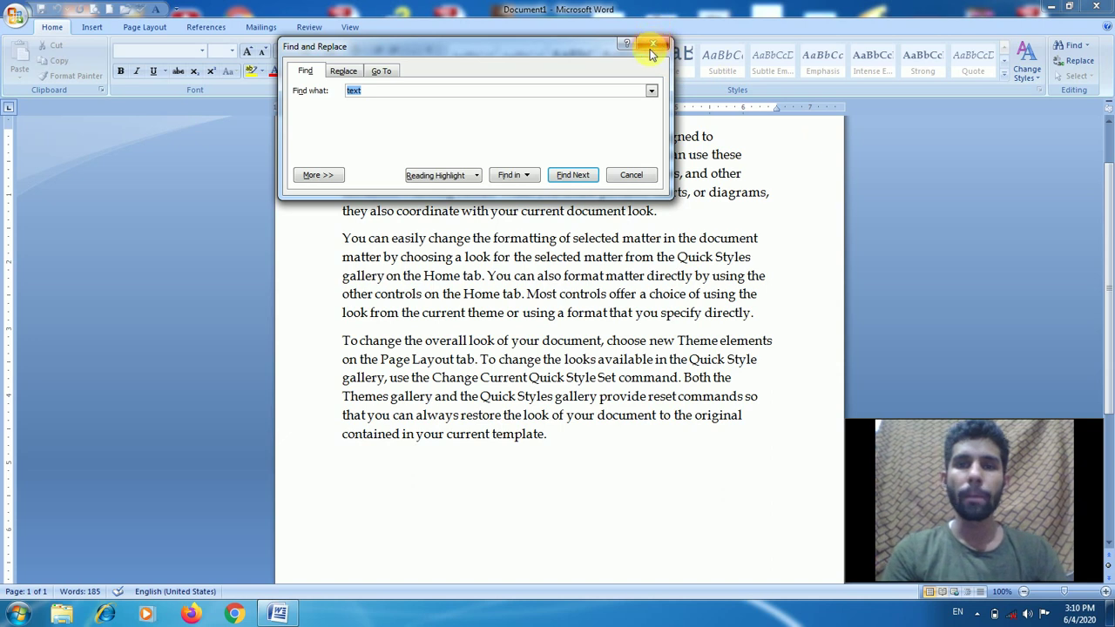
Step: Search for "matter", apply reading highlight to all its occurrences and close the search
click(621, 94)
key(BackSpace)
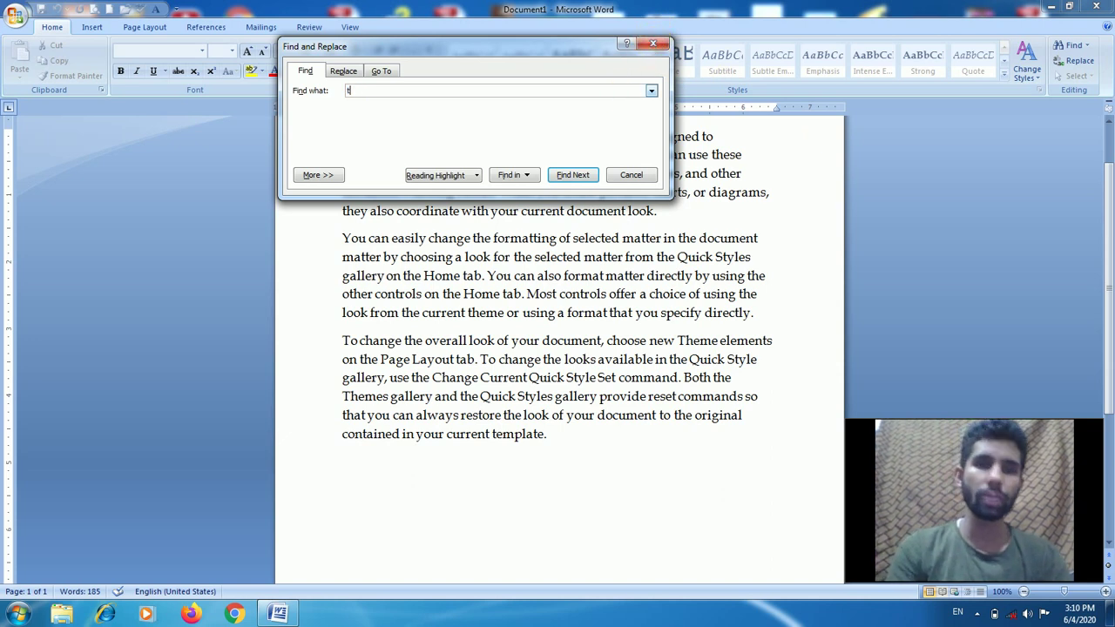
key(BackSpace)
text(m)
key(BackSpace)
text(matter)
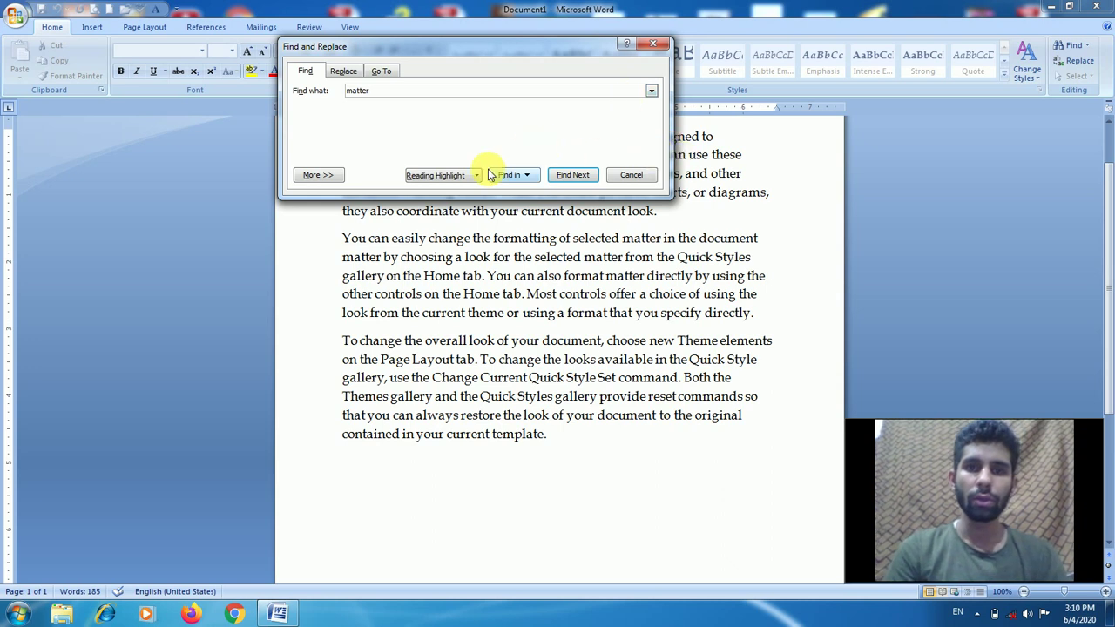
click(462, 178)
click(453, 192)
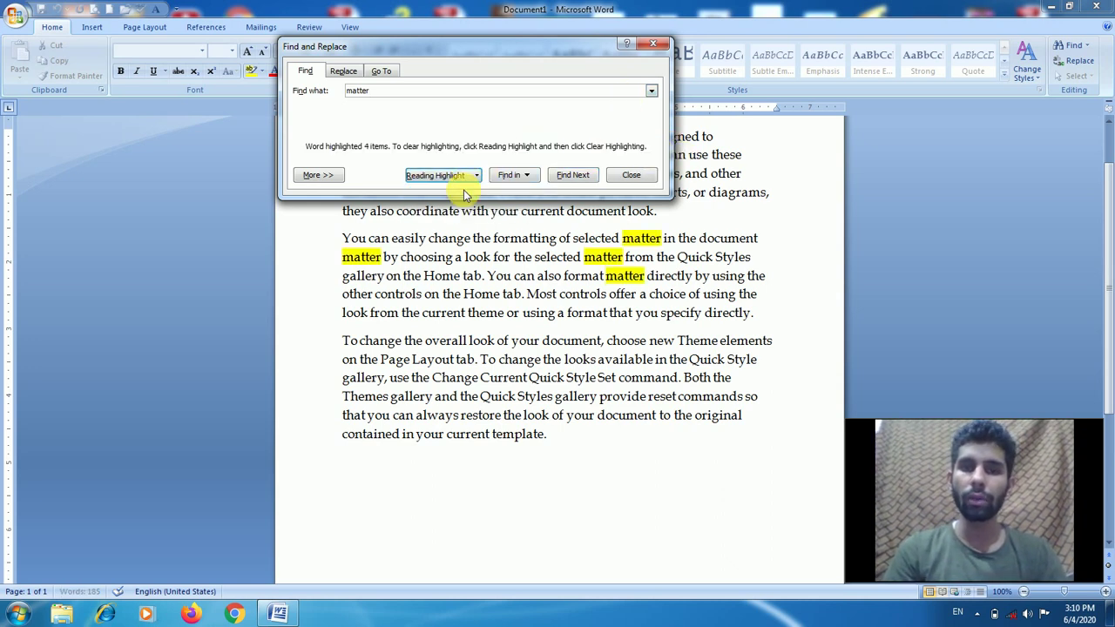
click(644, 175)
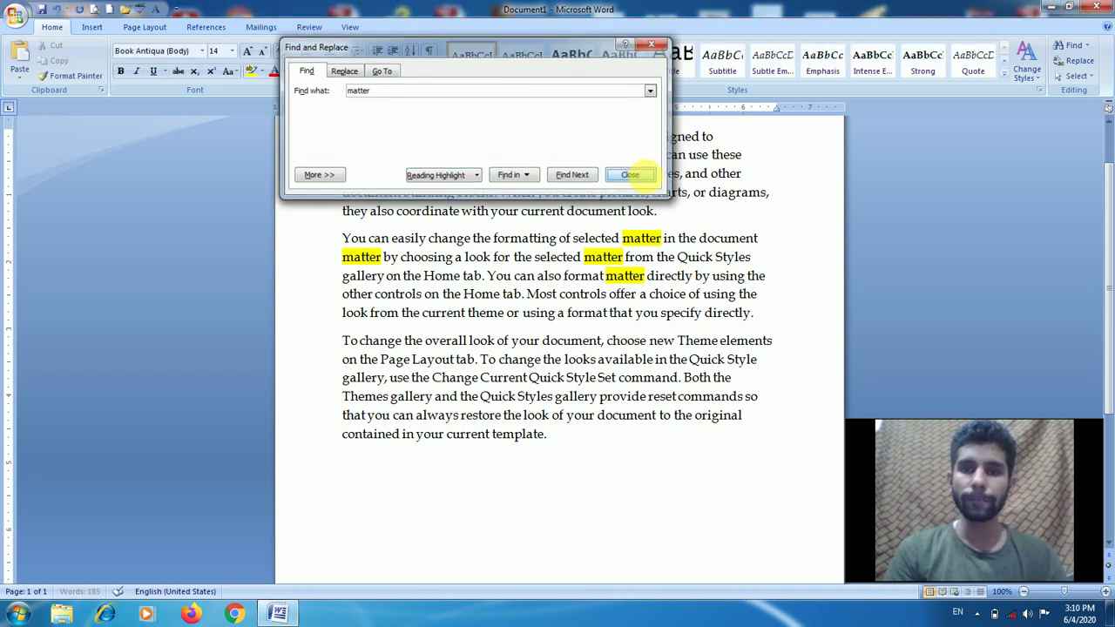
Step: Jump to line 10 of the document with Go To and close the dialog
key(ctrl+g)
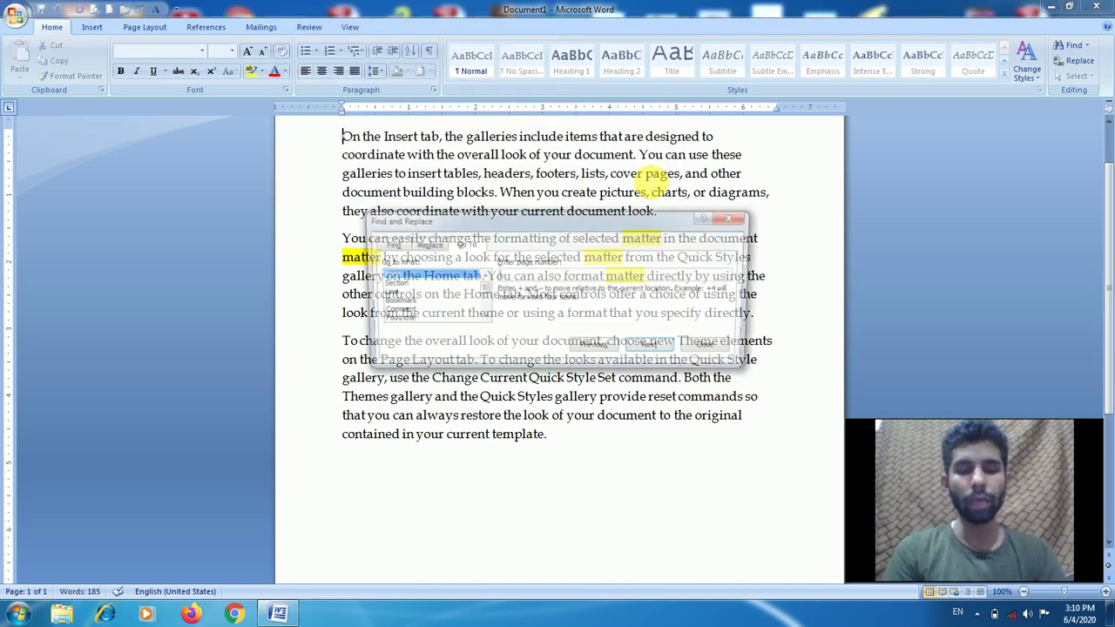
key(Escape)
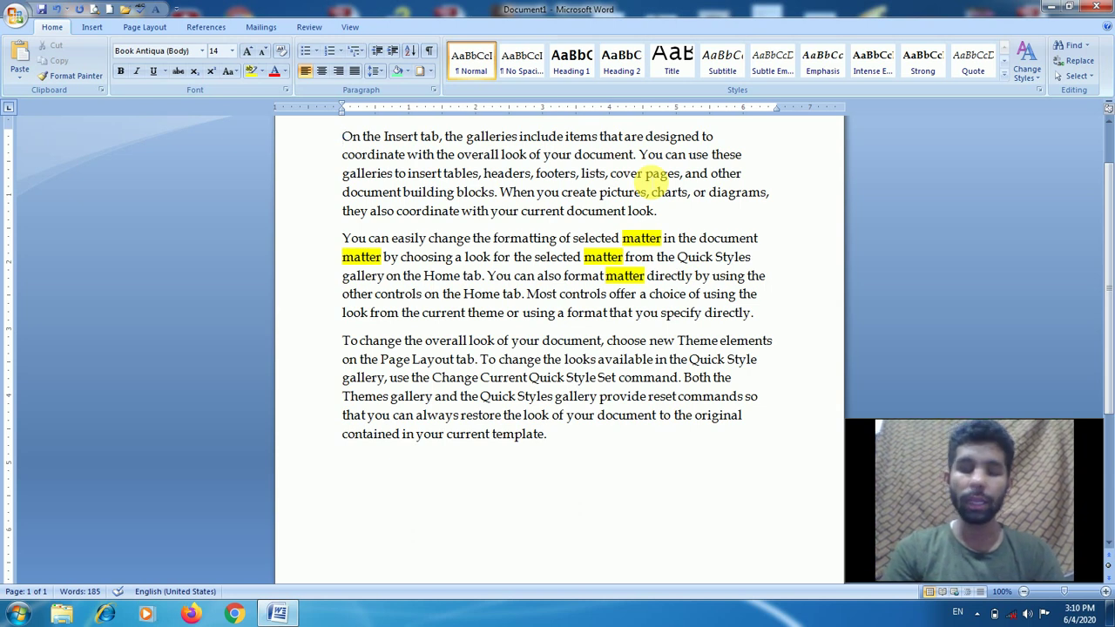
key(ctrl+g)
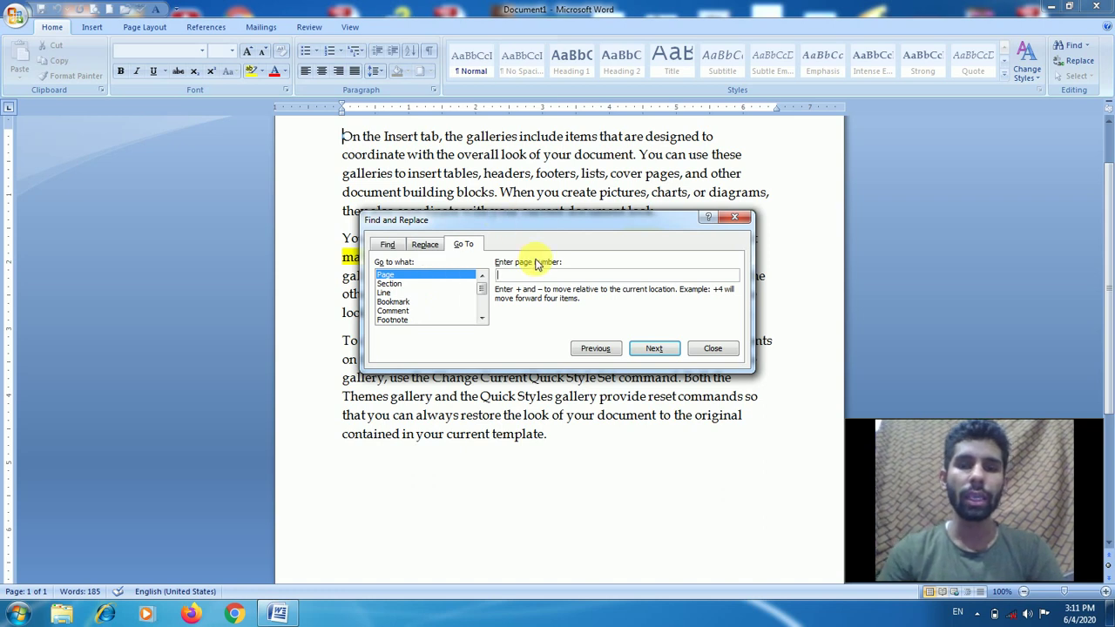
click(421, 294)
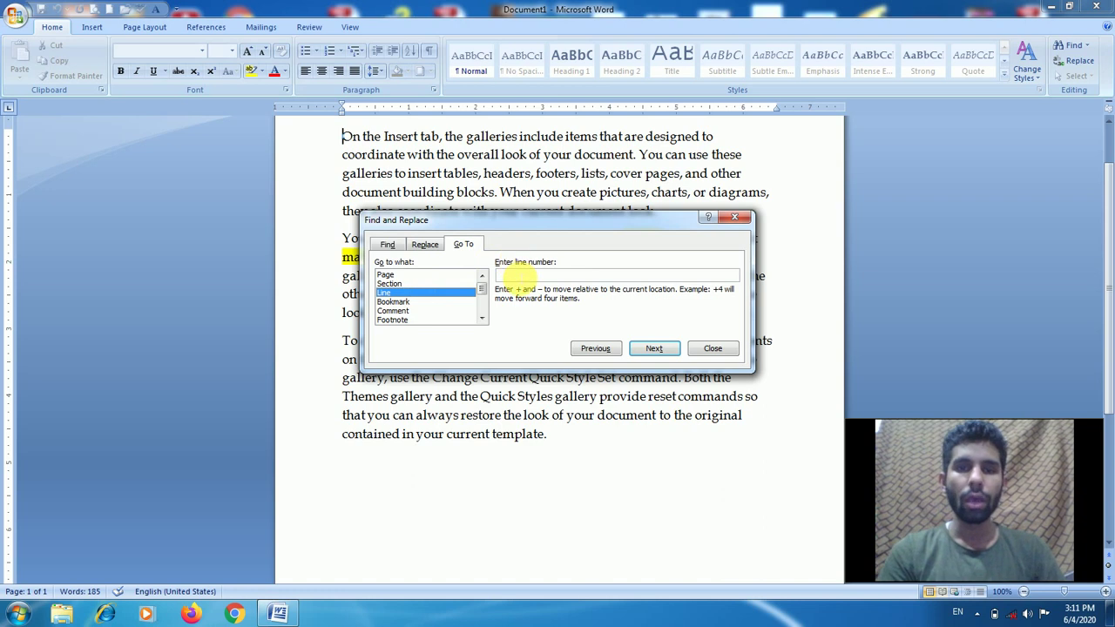
text(2)
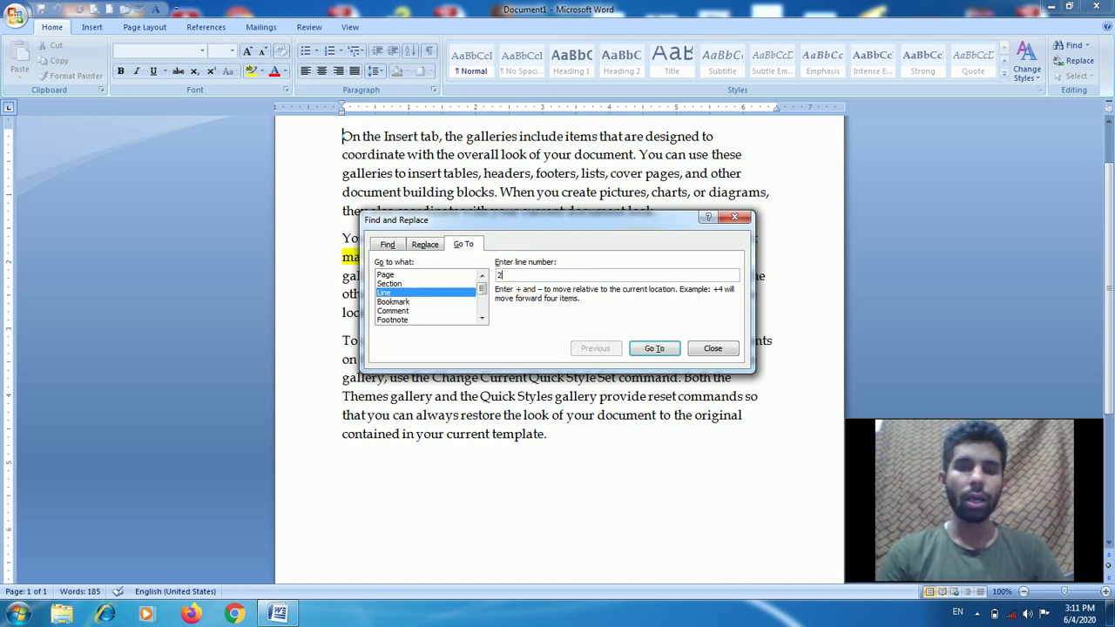
key(BackSpace)
text(10)
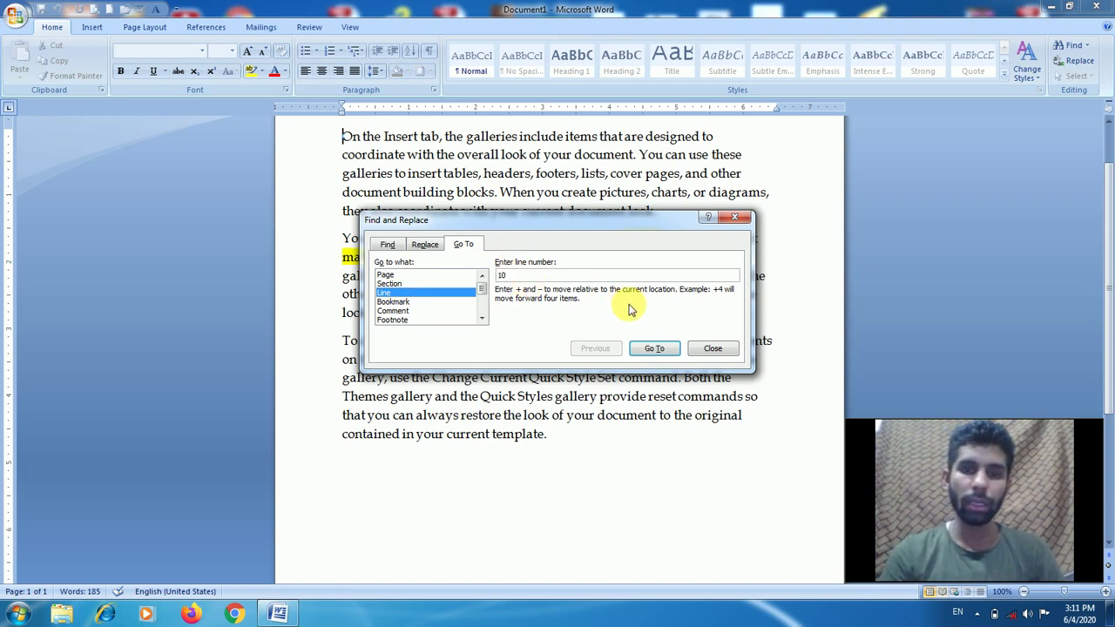
click(654, 349)
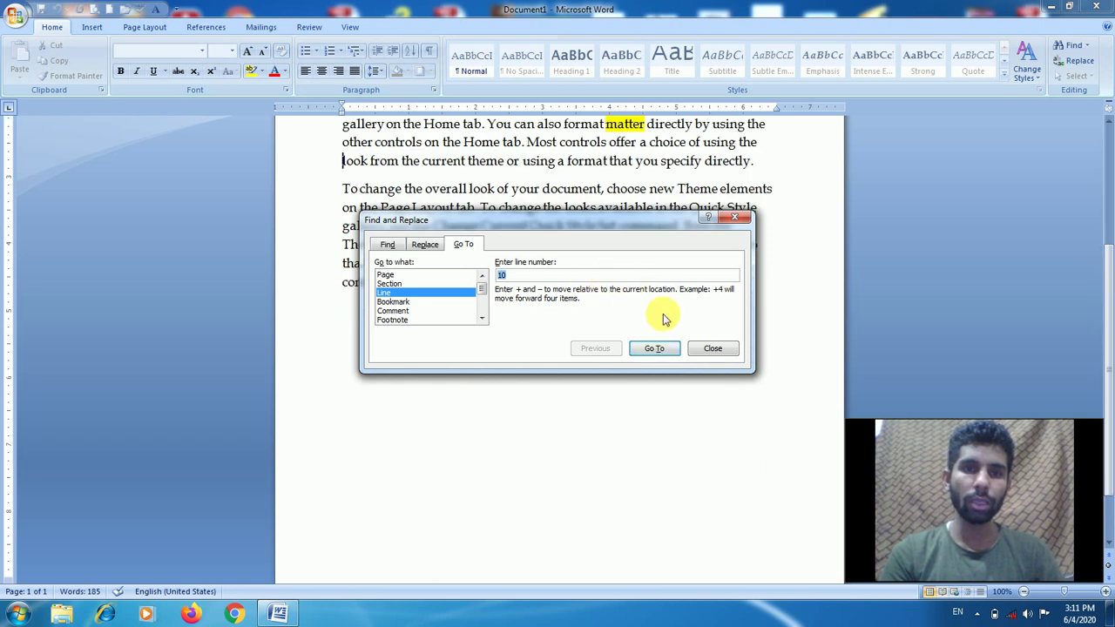
click(734, 217)
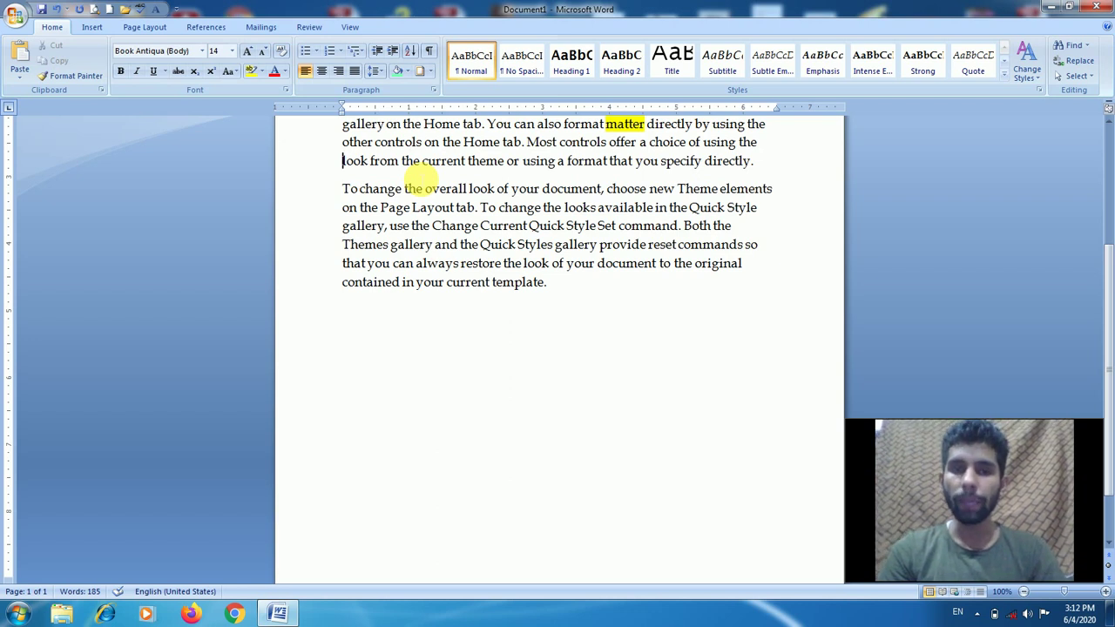
Step: Insert blank lines at the end of the document and write "Grow font" beneath them
key(Down)
key(Down)
key(Down)
key(Down)
key(Down)
key(Down)
key(Return)
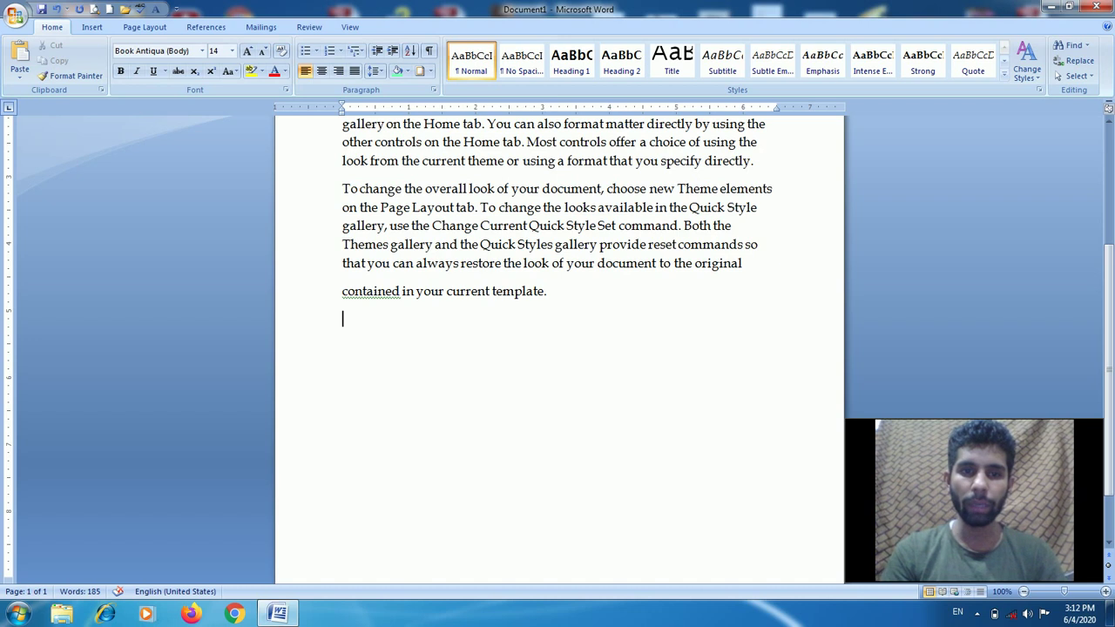
key(Return)
key(Return)
text(Grow )
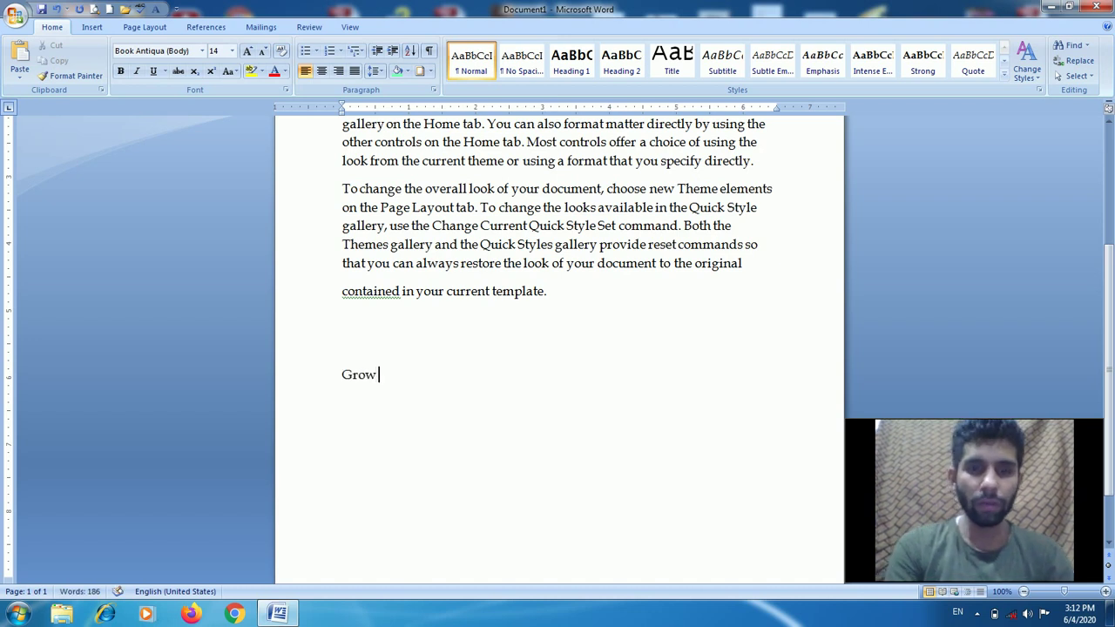
text(font)
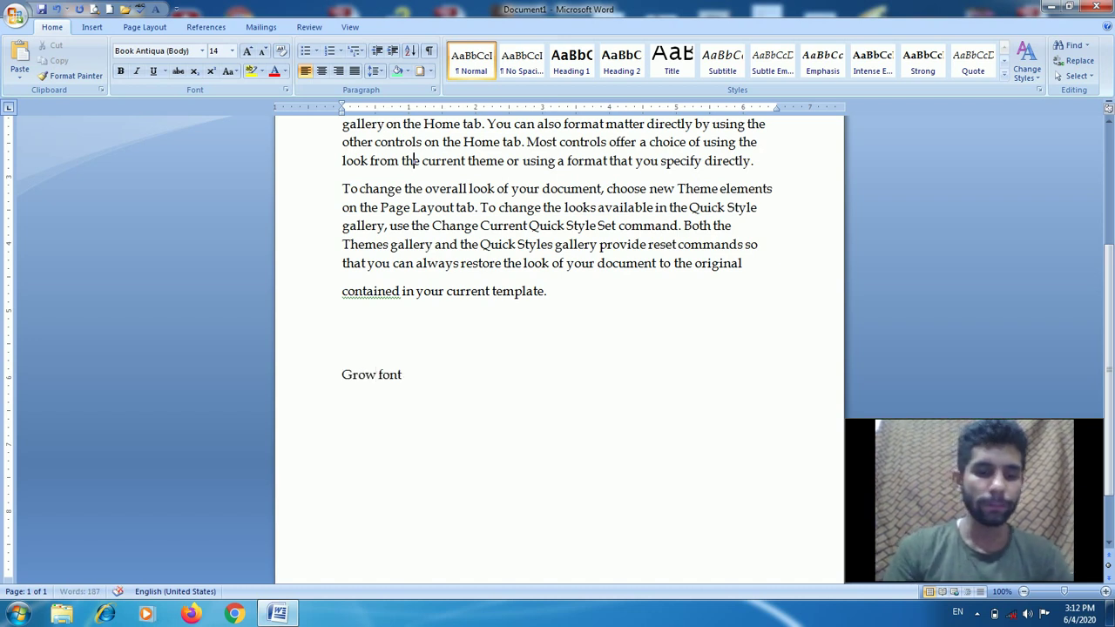
Step: Select the "Grow font" line and grow its font size in increments to 24 pt
drag(416, 160, 417, 110)
click(416, 189)
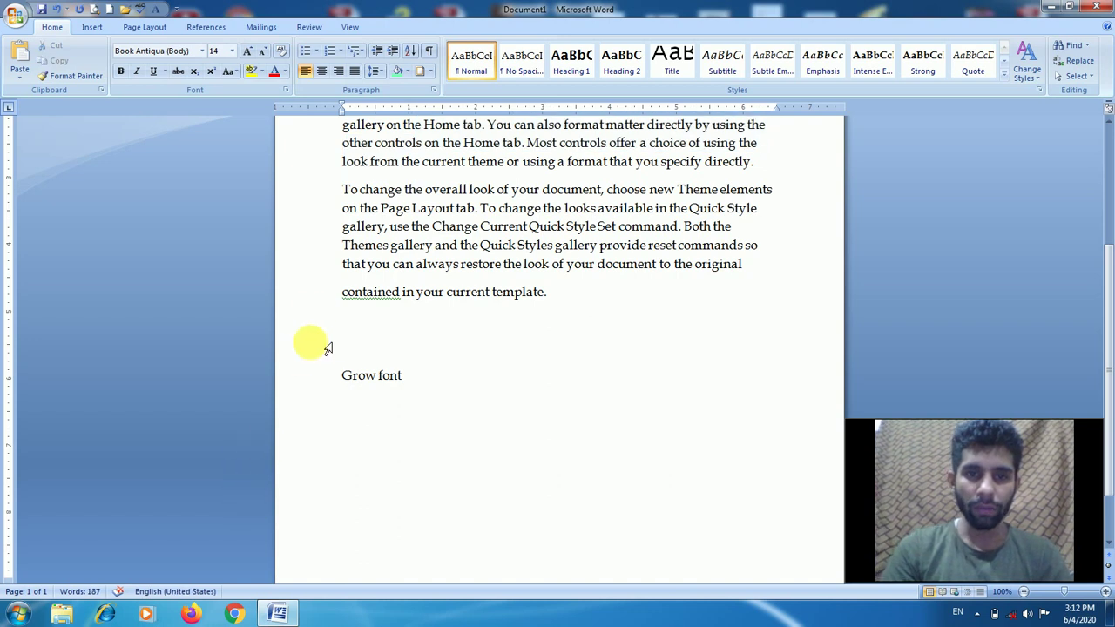
double_click(356, 375)
key(shift+End)
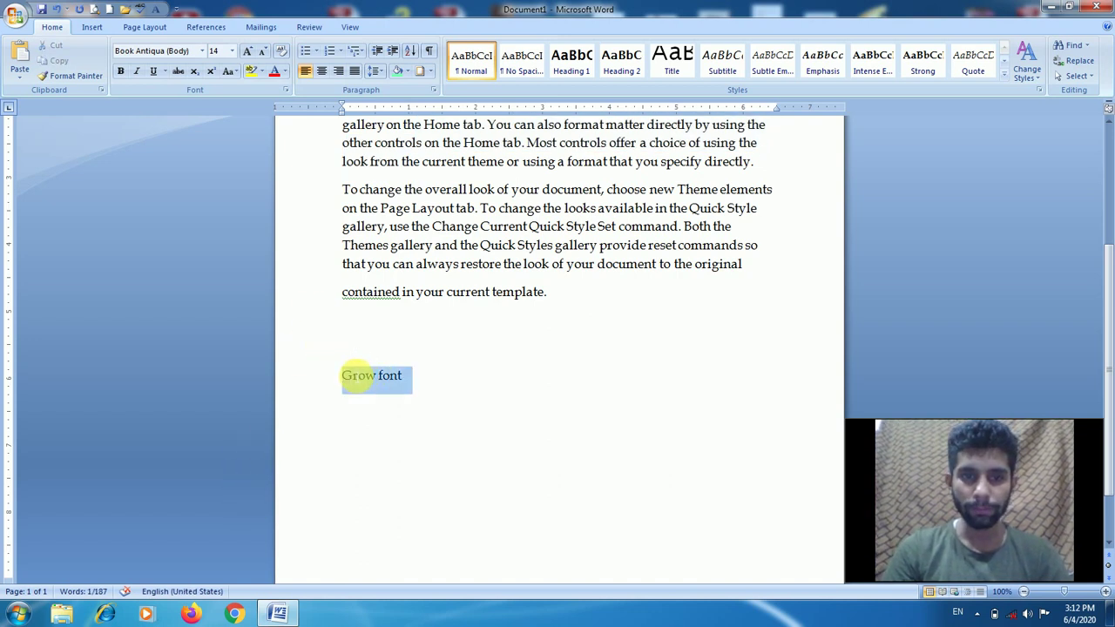
double_click(353, 375)
key(shift+Right)
key(shift+Right)
key(shift+Right)
key(shift+Right)
key(shift+Right)
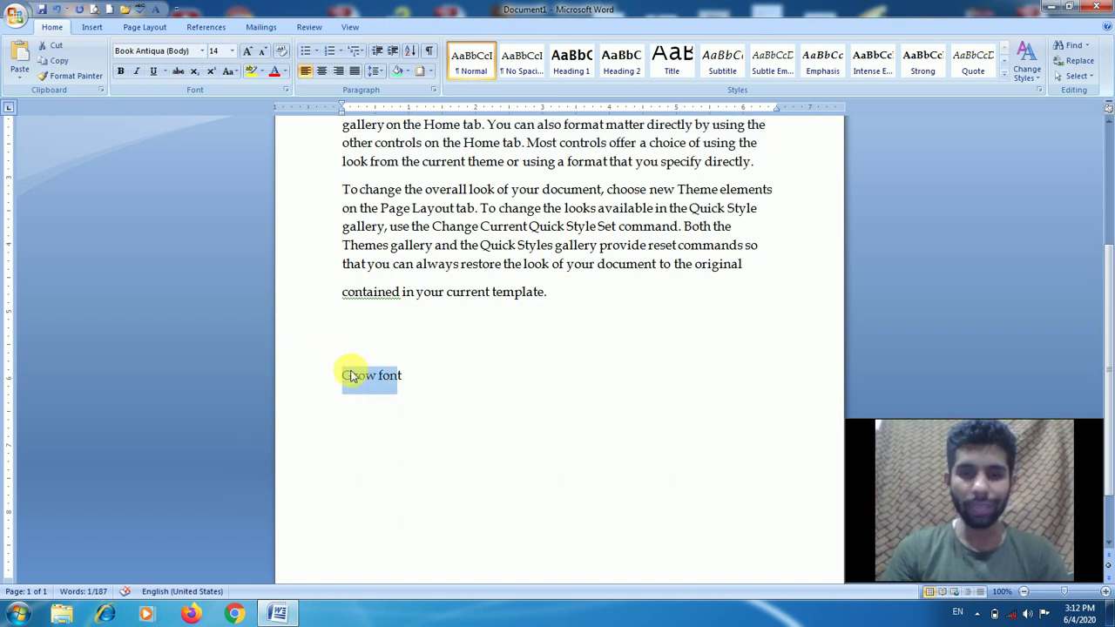
key(ctrl+shift+period)
key(ctrl+shift+period)
key(ctrl+shift+period)
key(ctrl+shift+period)
key(ctrl+shift+period)
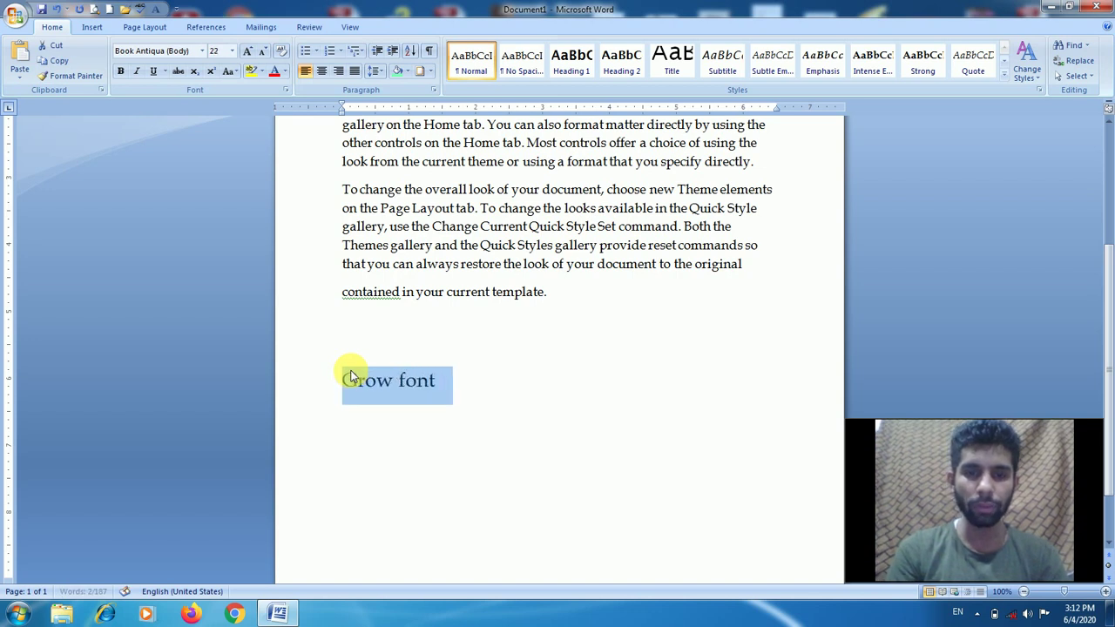
Step: Add a new line reading "Shring font" below "Grow font"
key(End)
key(Return)
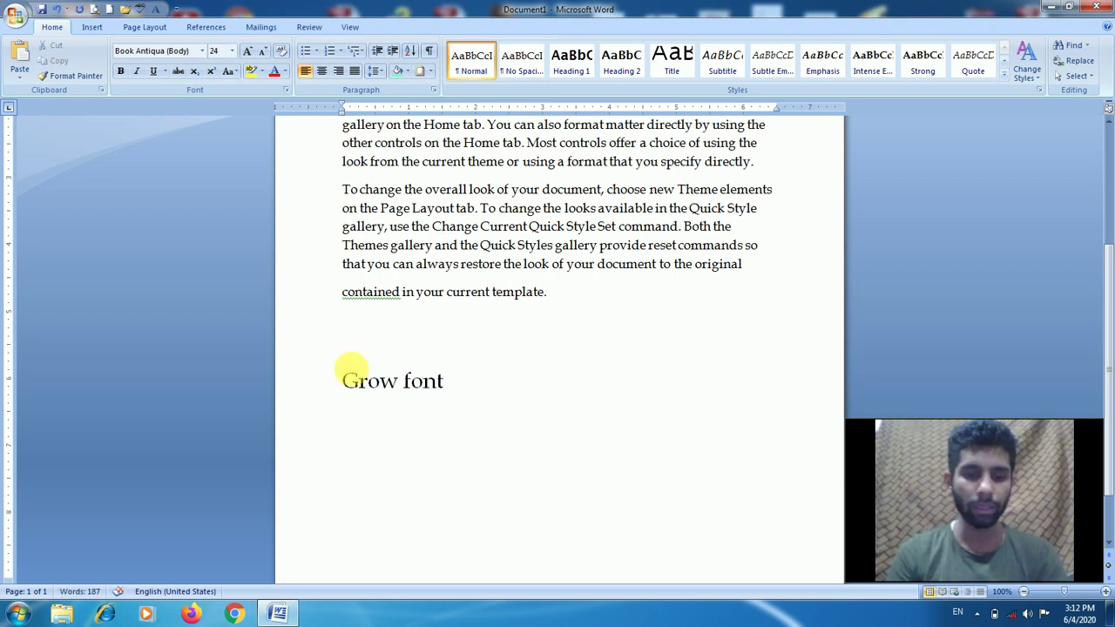
text(shift)
key(BackSpace)
key(BackSpace)
text(r)
key(BackSpace)
key(BackSpace)
text(ring font)
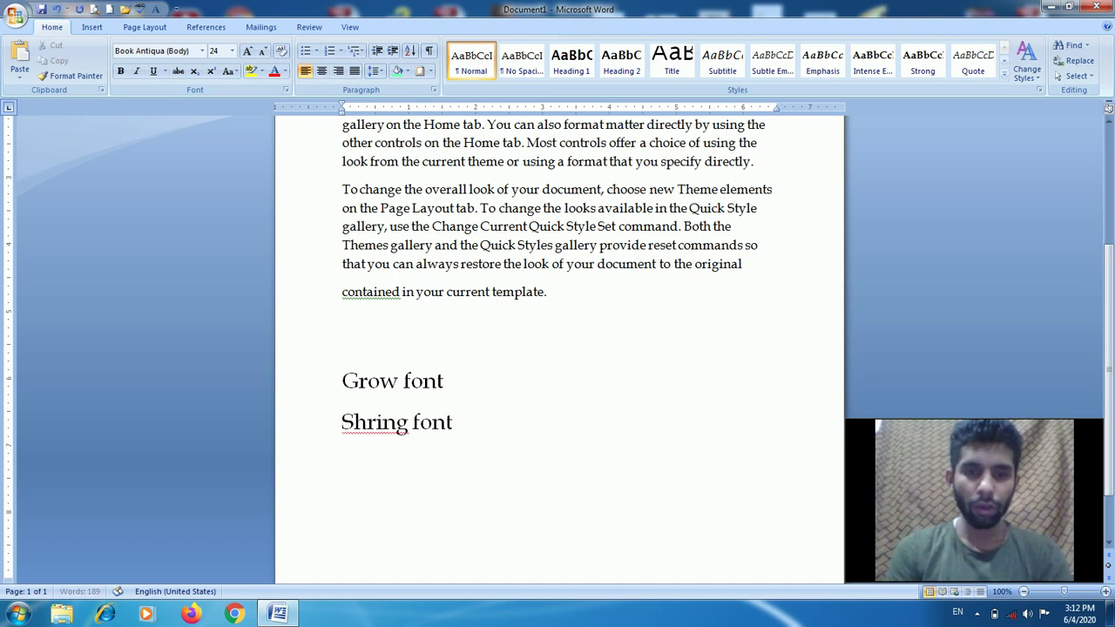
Step: Start another line below "Shring font" with the word "select"
key(Return)
text(select)
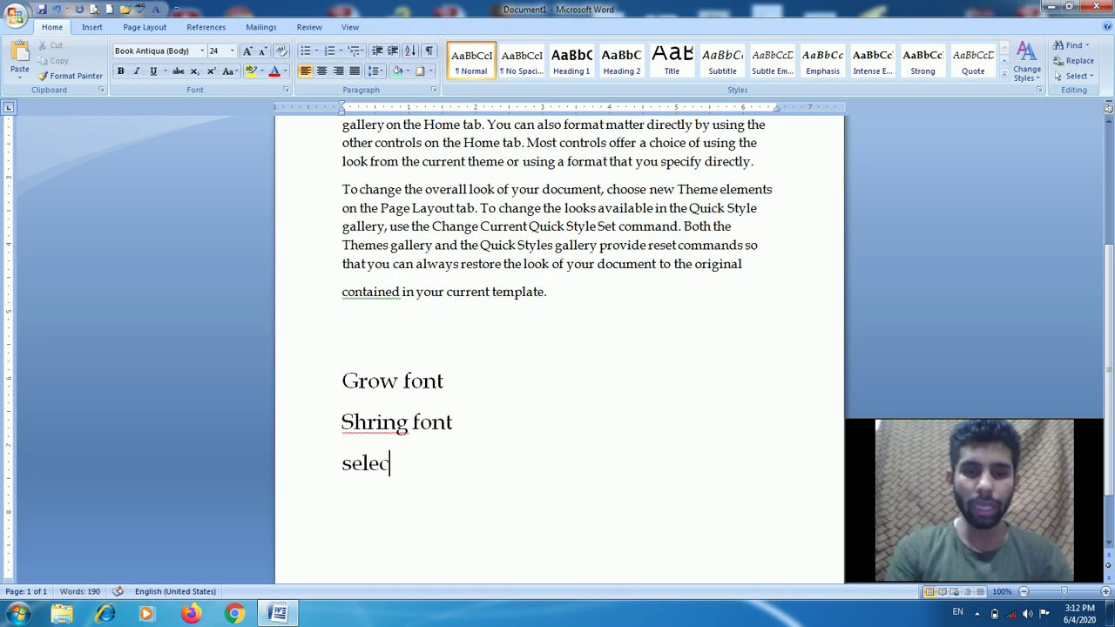